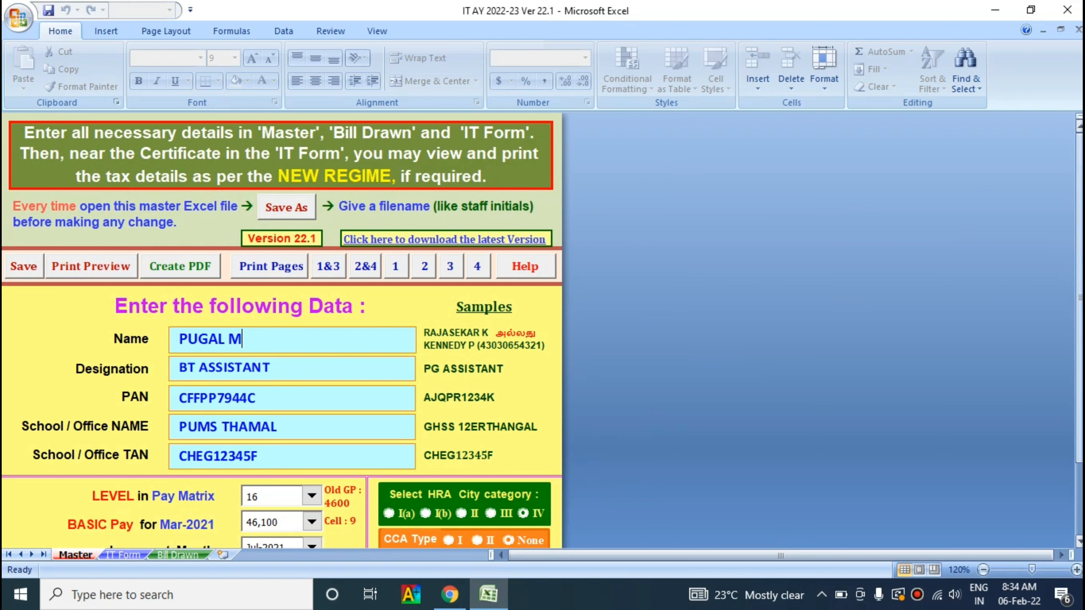
# Look through the Master, IT Form and Bill Drawn sheets to compare the entered details with the calculated tax and salary figures.
pyautogui.moveTo(1078, 216); pyautogui.dragTo(1078, 220)
pyautogui.moveTo(1079, 264)
pyautogui.mouseDown()
pyautogui.moveTo(1079, 241)
pyautogui.moveTo(1079, 262)
pyautogui.mouseUp()
pyautogui.click(122, 555)
pyautogui.moveTo(1078, 376)
pyautogui.mouseDown()
pyautogui.moveTo(1079, 231)
pyautogui.moveTo(1078, 377)
pyautogui.mouseUp()
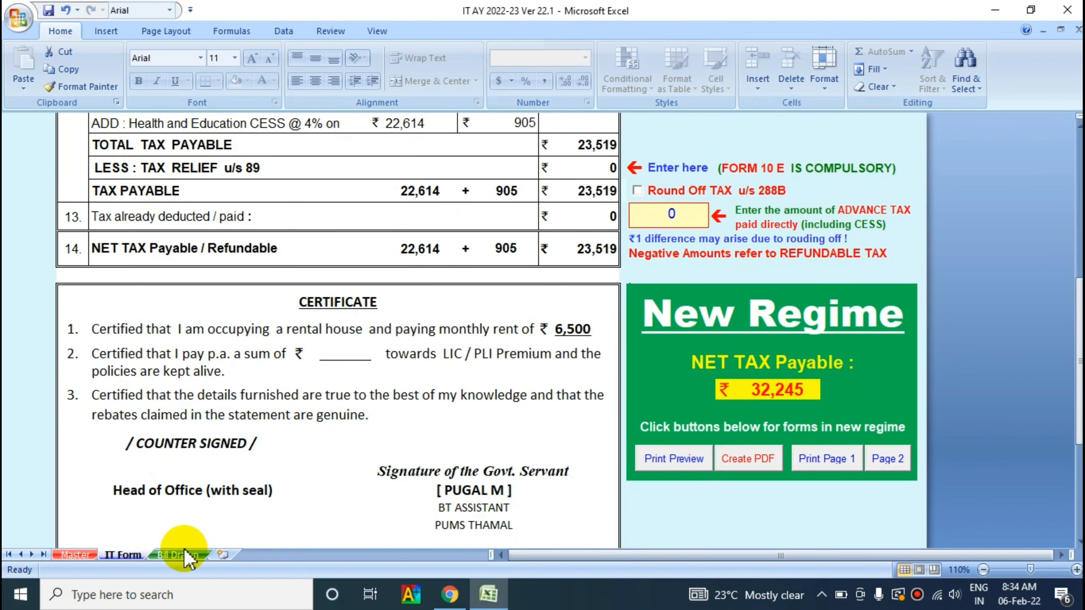
pyautogui.click(176, 555)
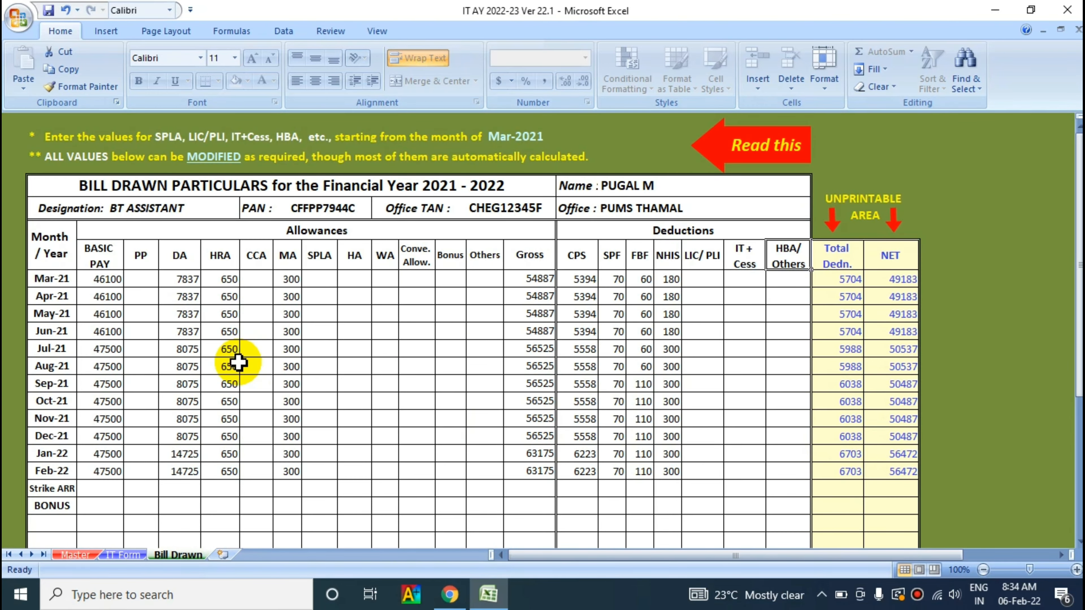
pyautogui.click(76, 555)
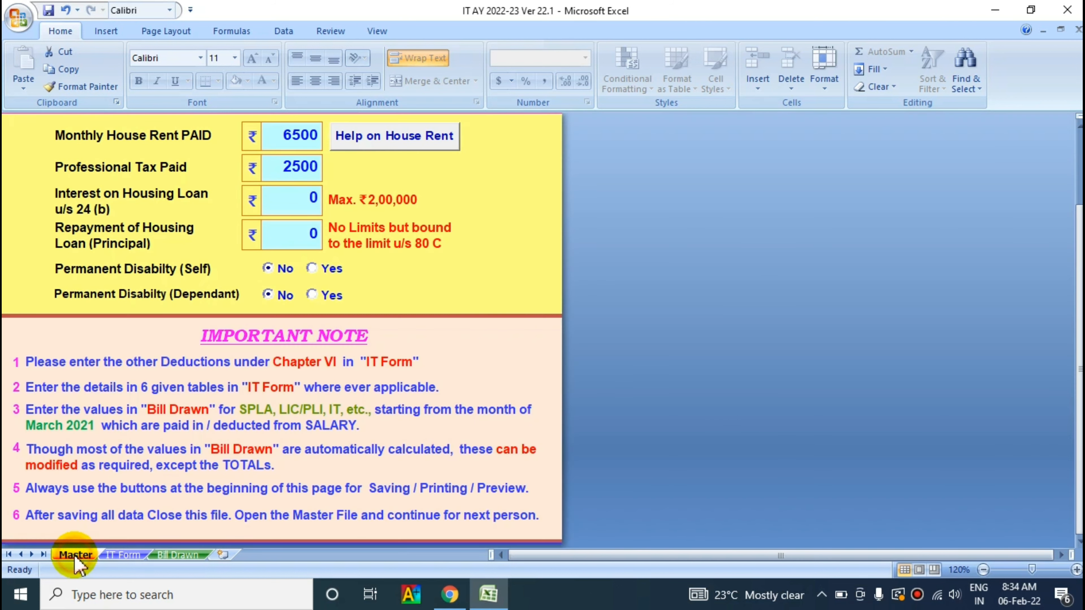
pyautogui.moveTo(1078, 368); pyautogui.dragTo(1078, 341)
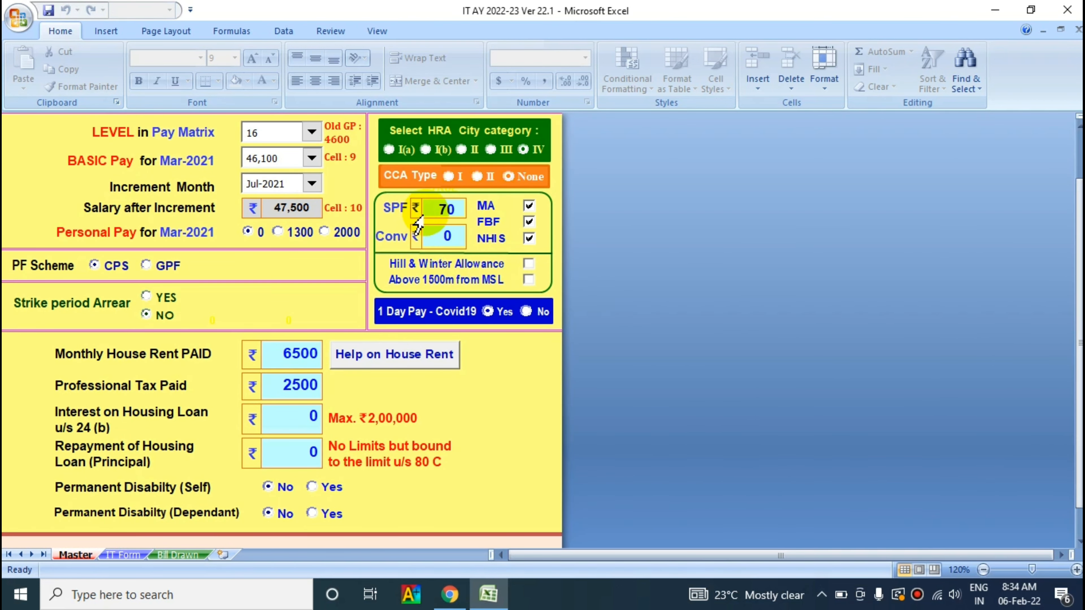
pyautogui.click(177, 555)
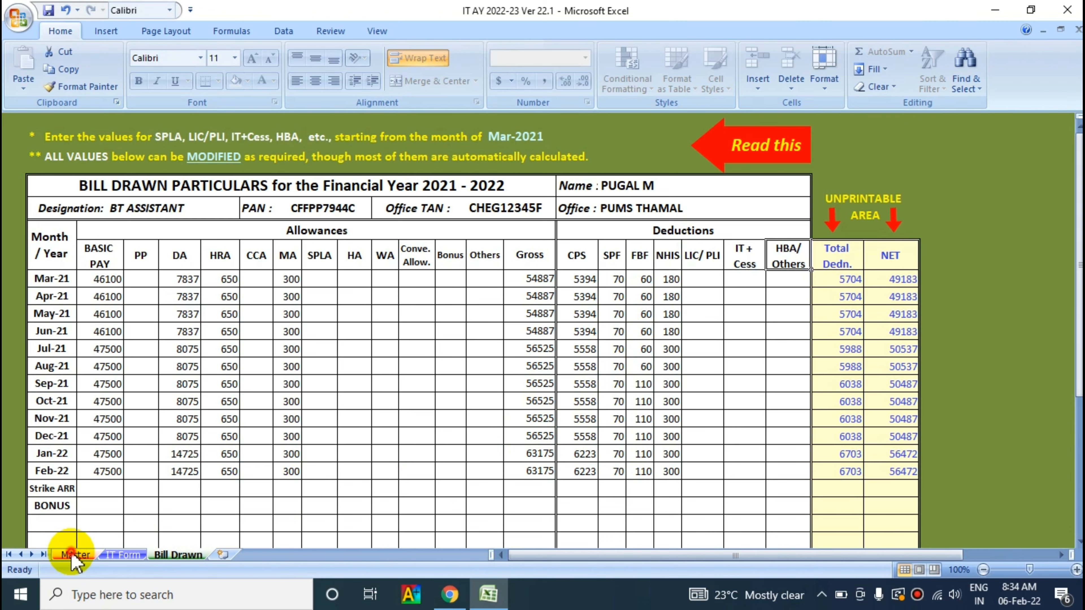
# Set the SPF amount in the Master sheet to 0 and check the SPF column in Bill Drawn.
pyautogui.click(76, 555)
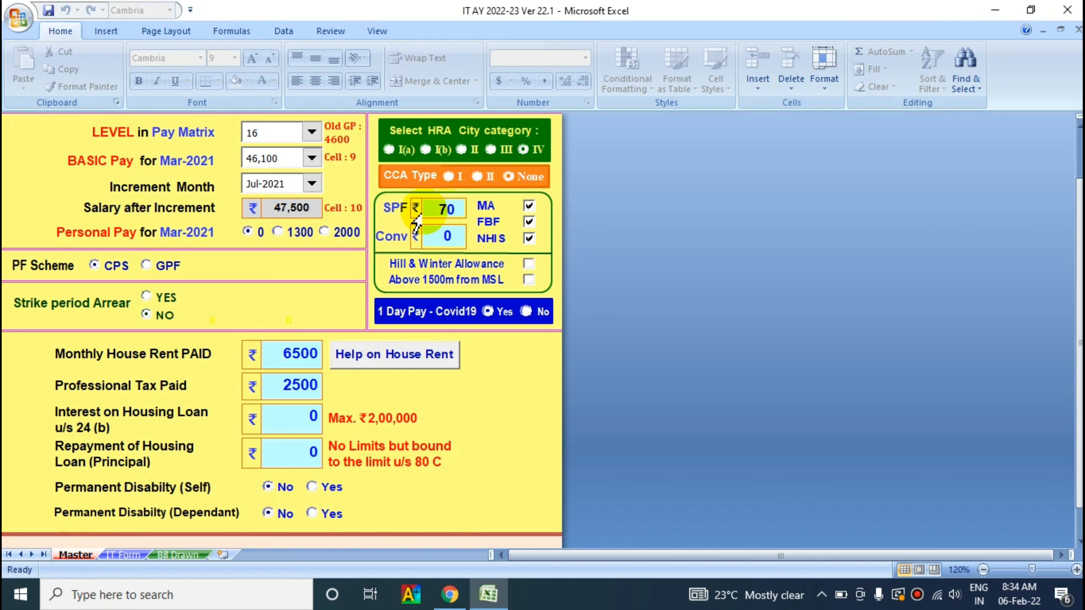
pyautogui.click(462, 211)
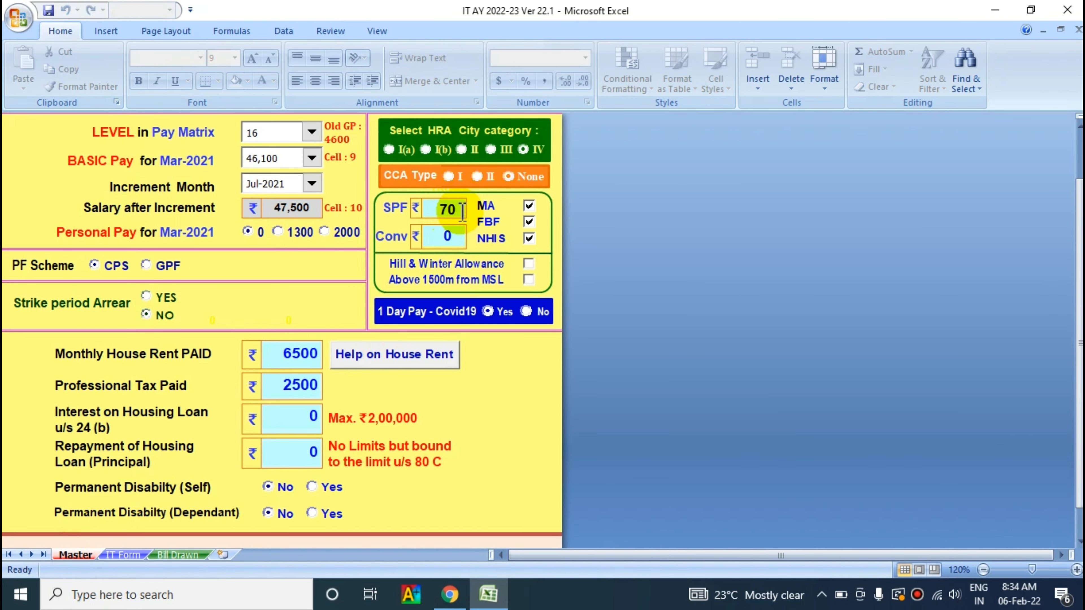
pyautogui.press('BackSpace')
pyautogui.press('BackSpace')
pyautogui.write('0')
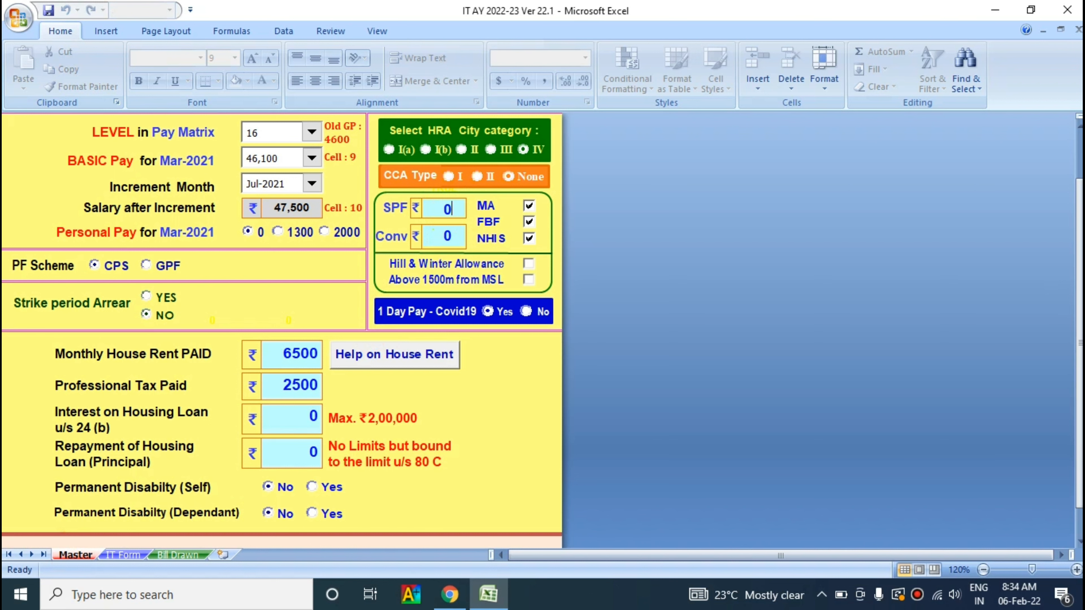
pyautogui.click(177, 561)
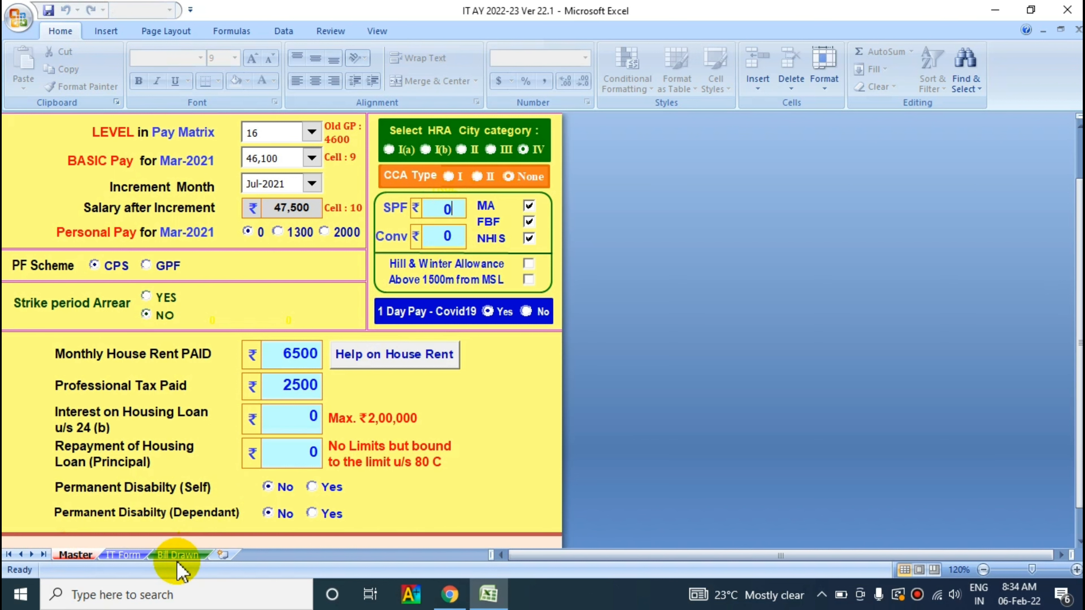
pyautogui.click(177, 561)
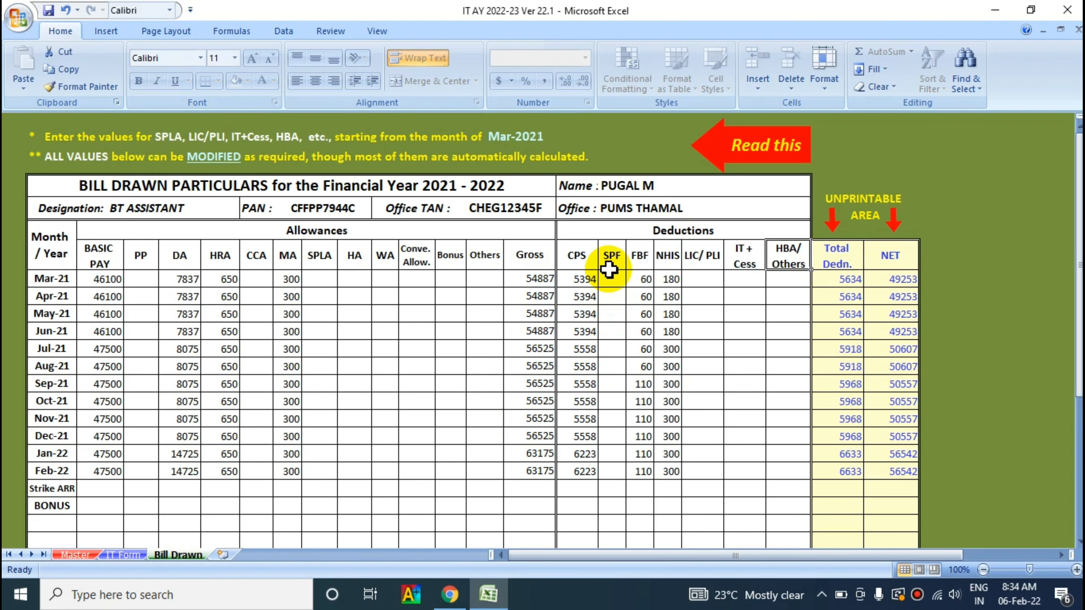
# Switch the NHIS deduction off in Master and back on, checking the NHIS column in Bill Drawn after each change.
pyautogui.click(78, 555)
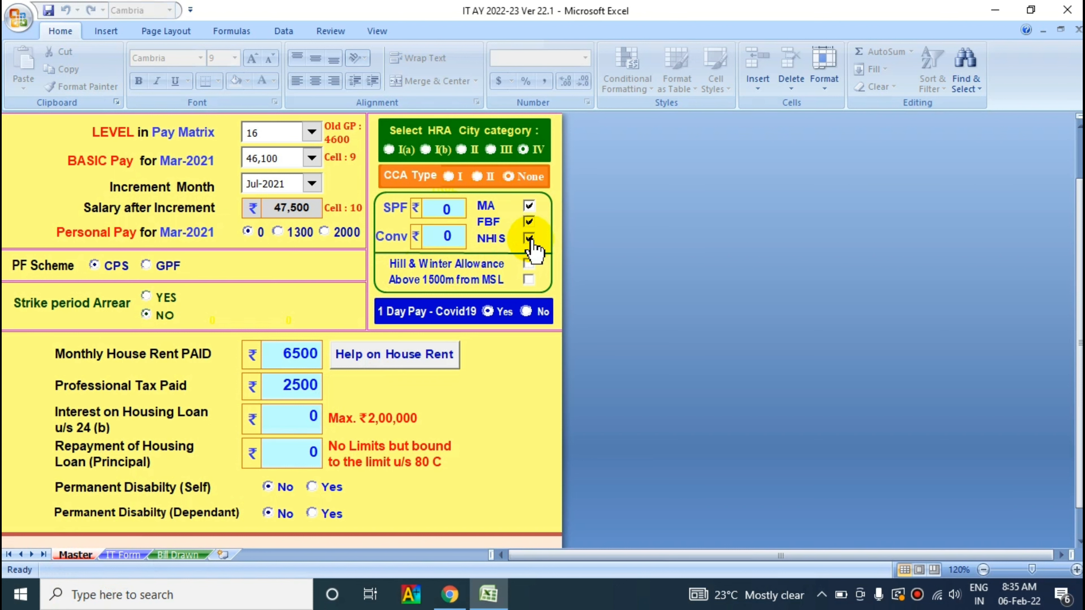
pyautogui.click(530, 239)
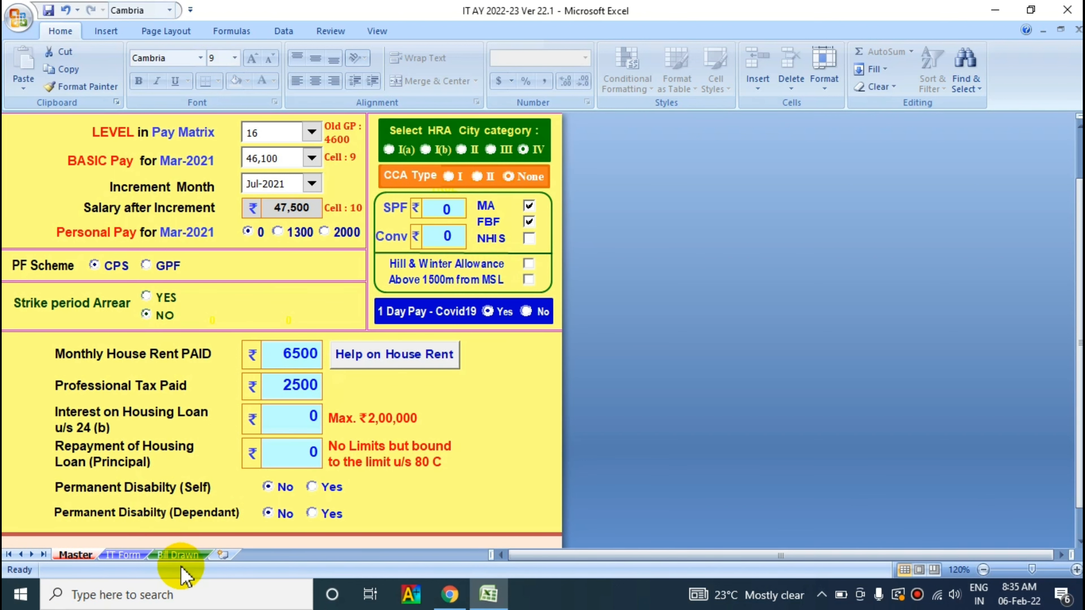
pyautogui.click(178, 556)
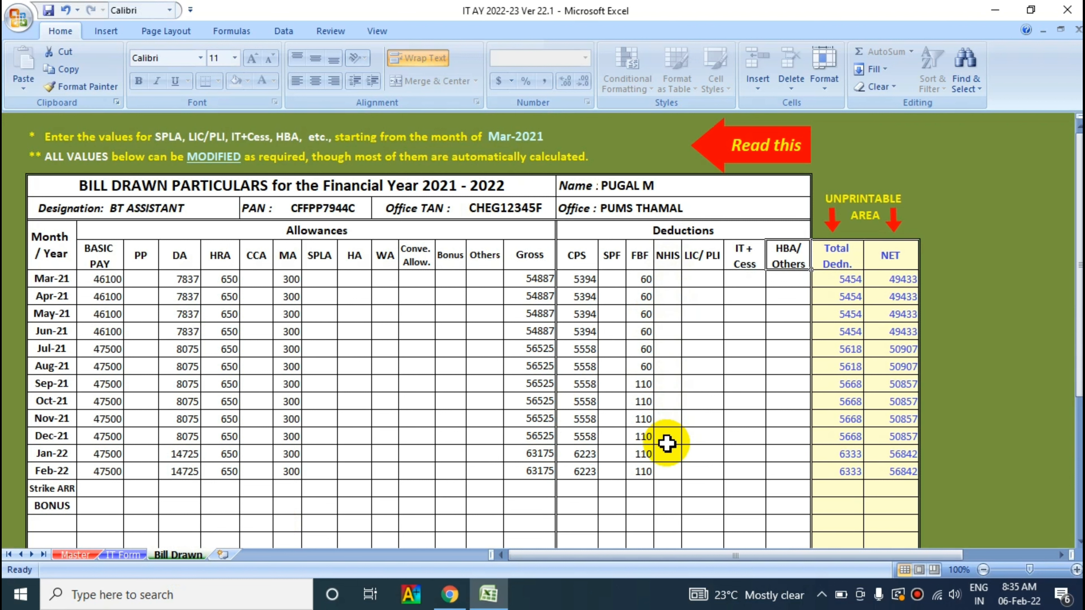
pyautogui.click(78, 554)
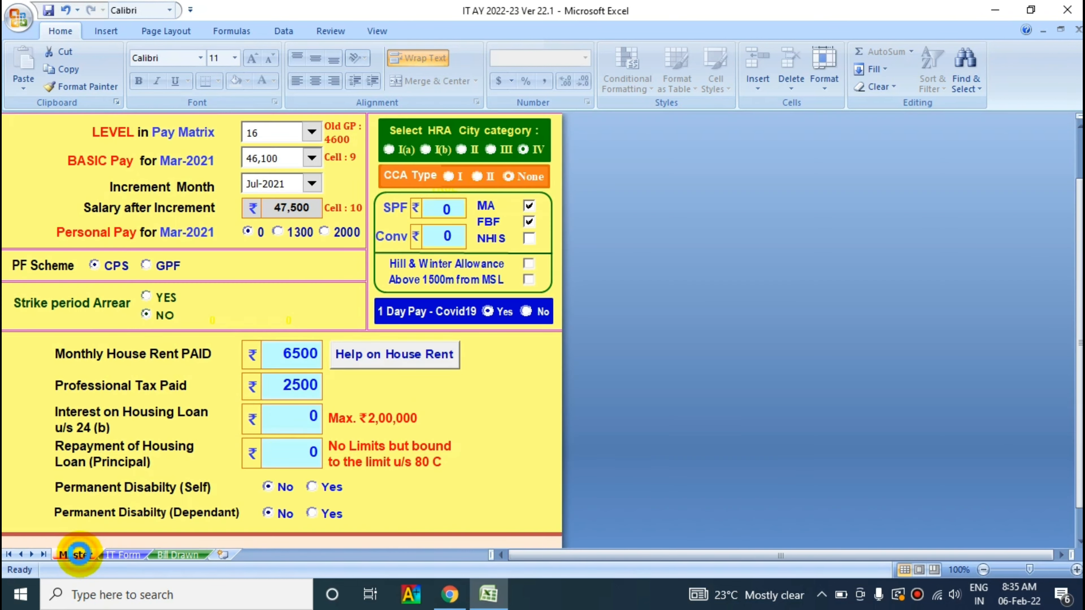
pyautogui.click(528, 239)
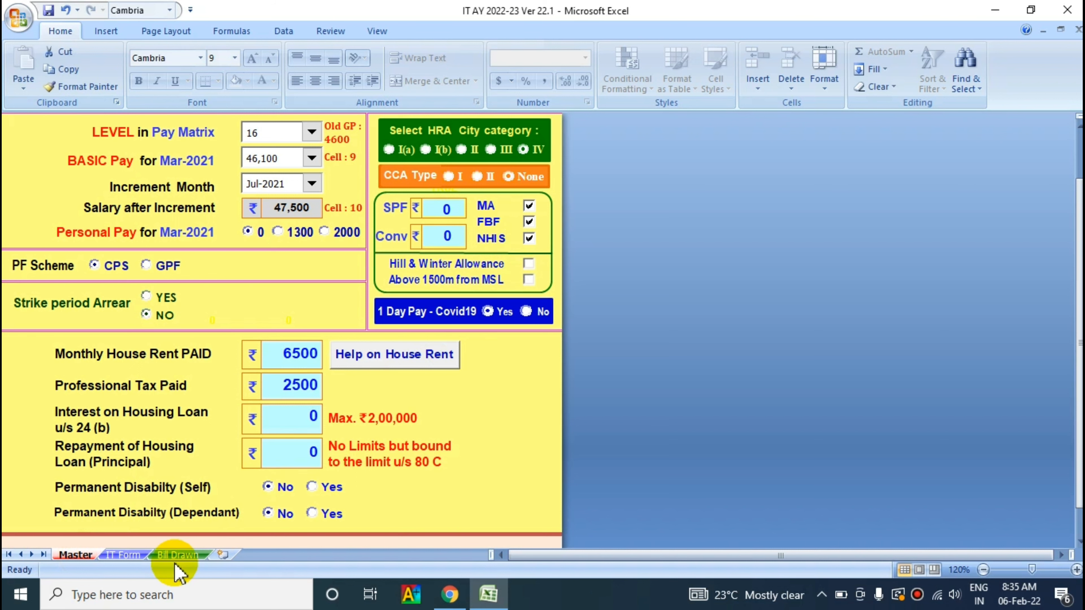
pyautogui.click(182, 555)
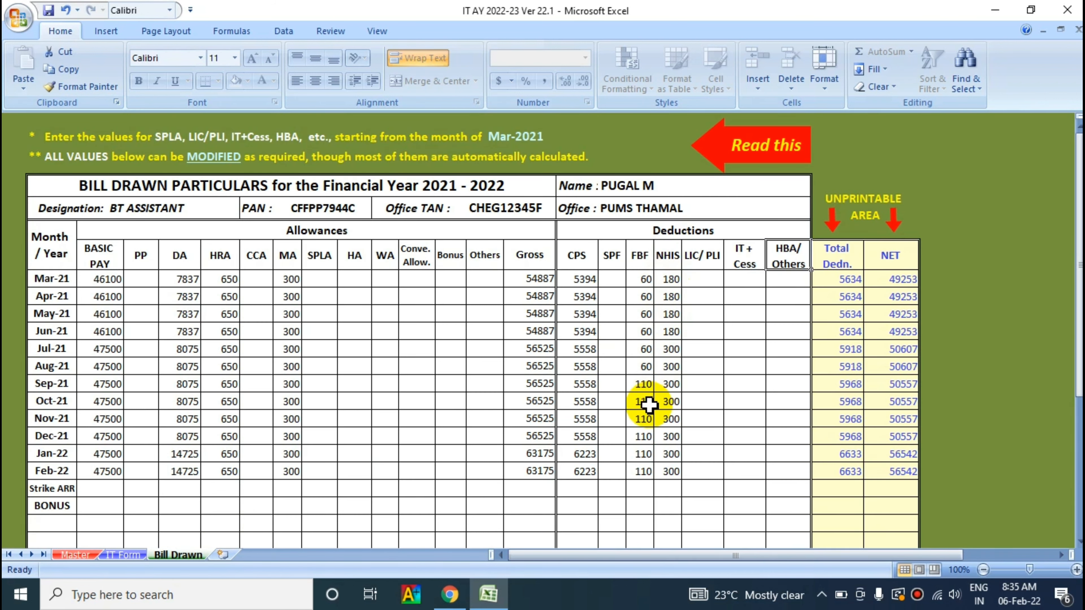
# Set Personal Pay for Mar-2021 to 2000 in the Master sheet and check the PP column in Bill Drawn.
pyautogui.click(73, 554)
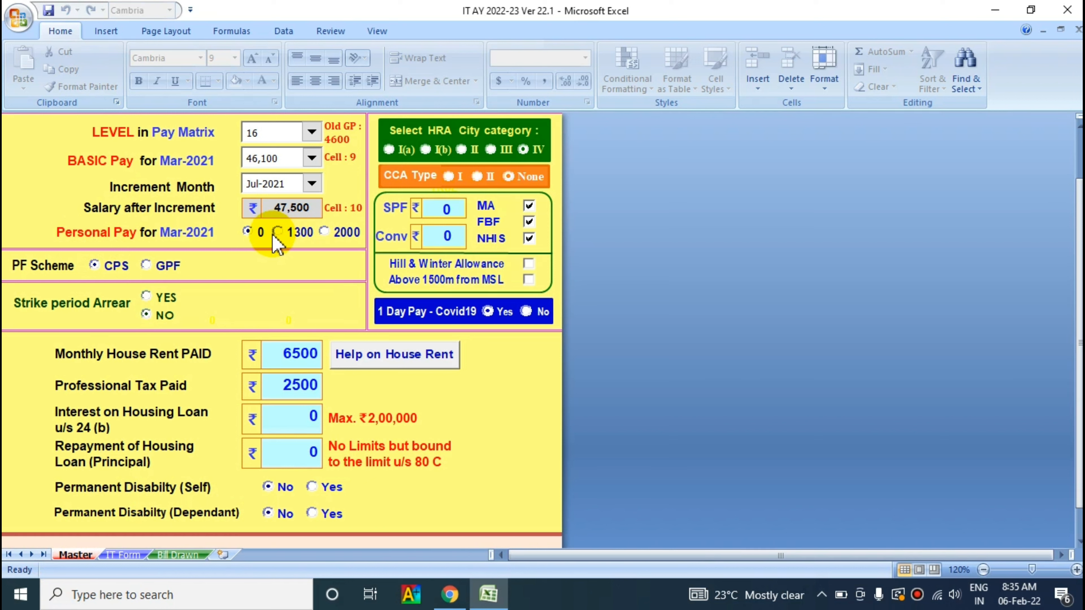
pyautogui.click(173, 555)
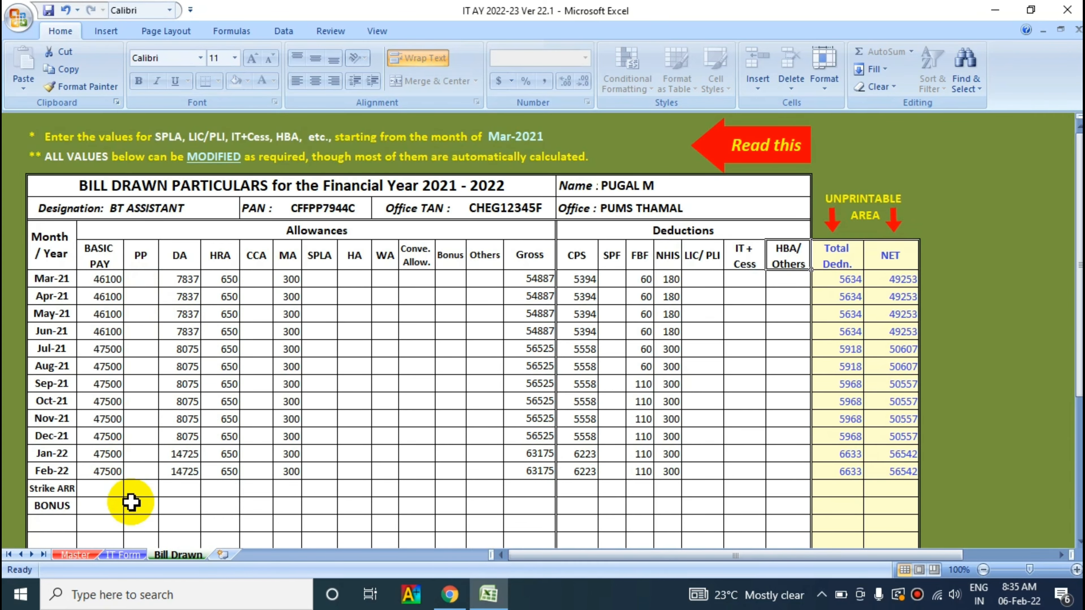
pyautogui.click(75, 555)
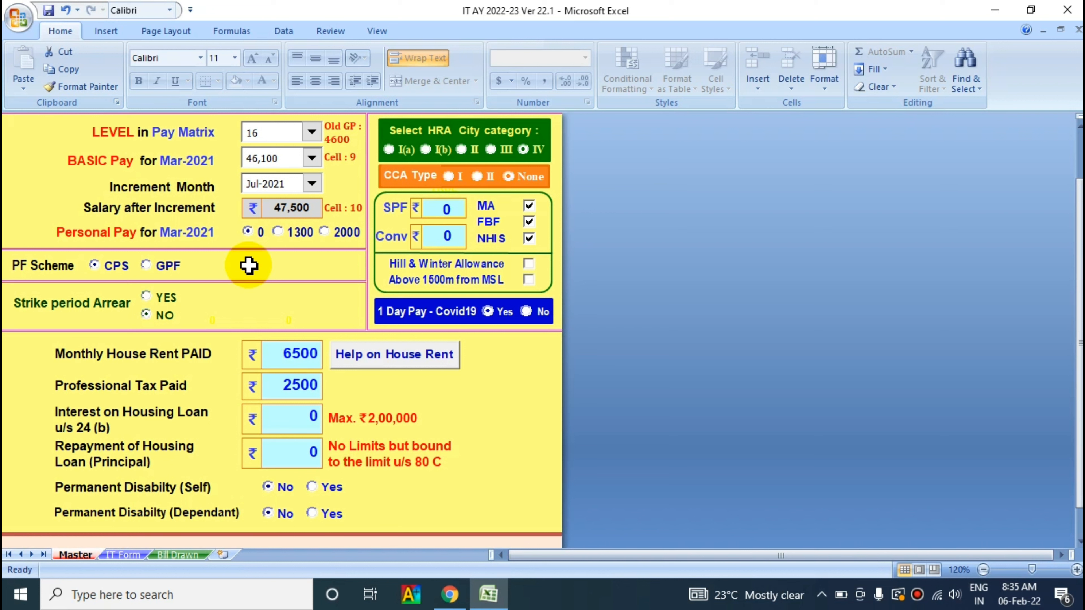
pyautogui.click(324, 233)
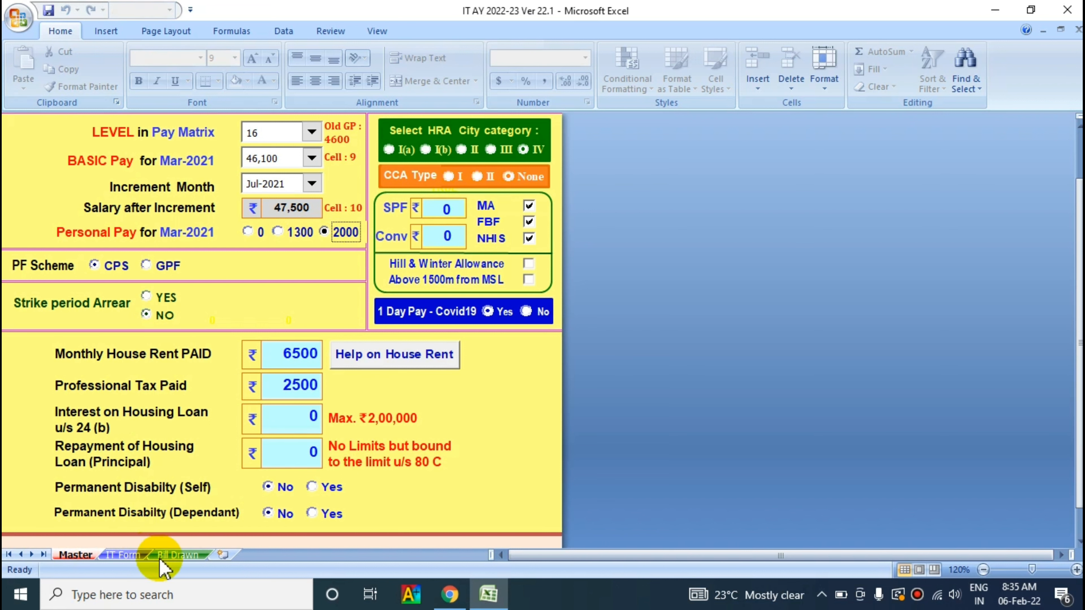
pyautogui.click(177, 555)
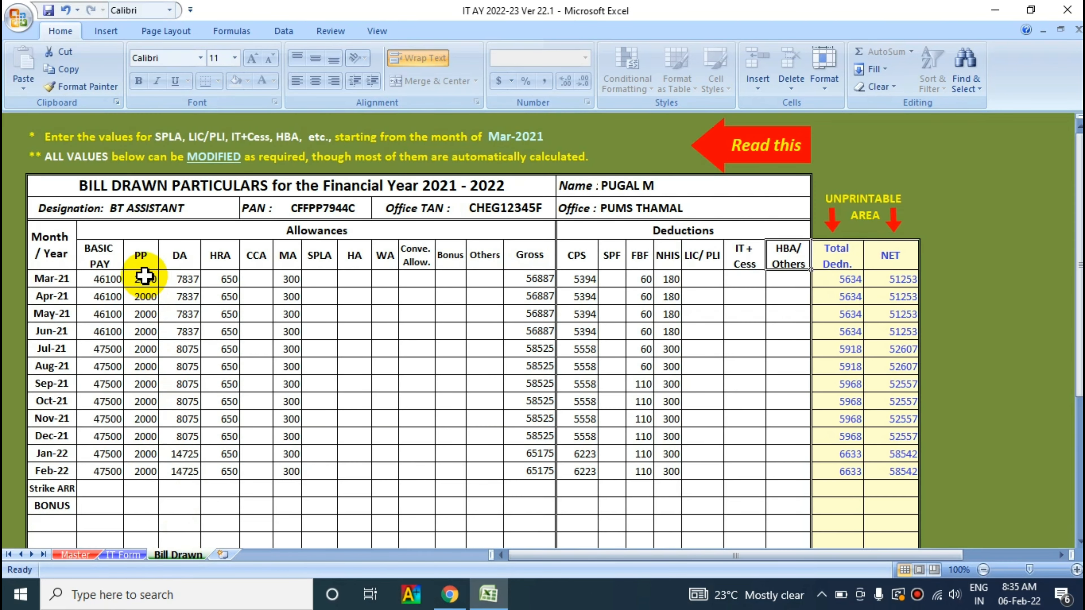
pyautogui.click(74, 554)
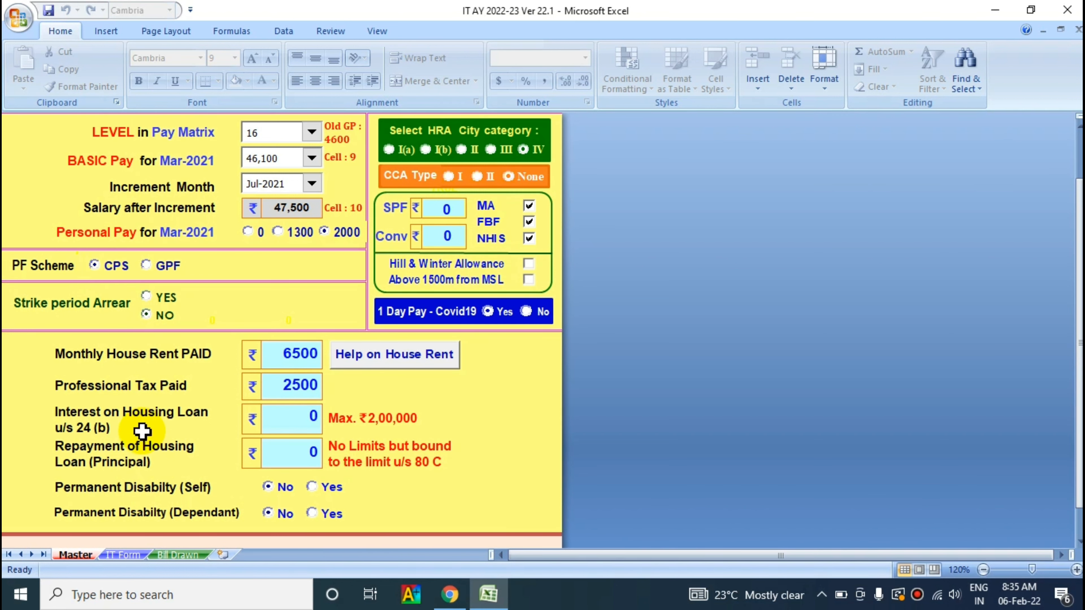
pyautogui.click(172, 554)
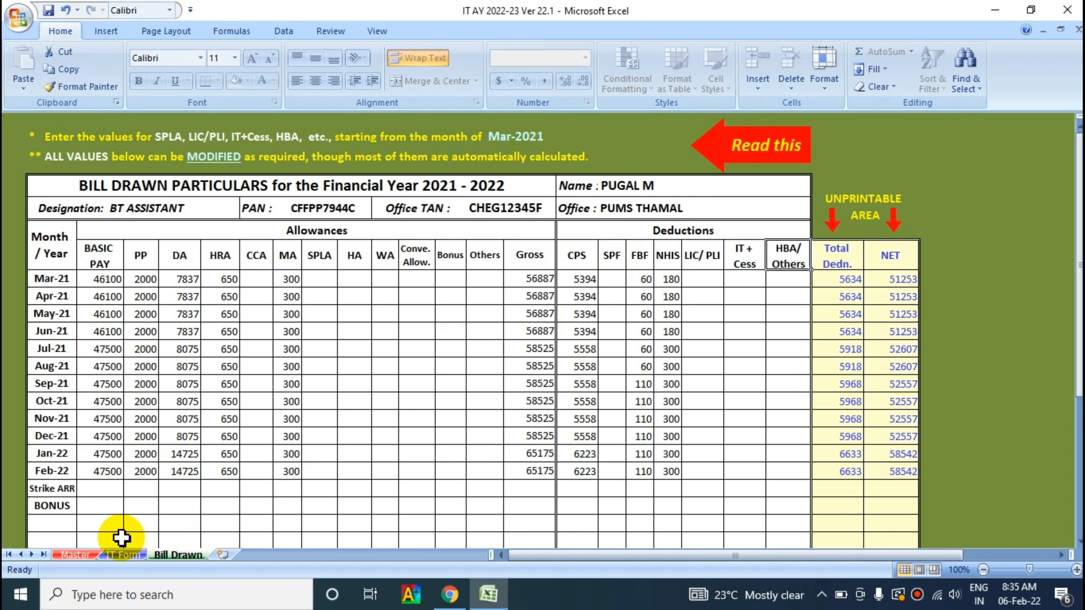
# Switch the PF Scheme to GPF with a March 2021 subscription of Rs 5000 and check the GPF column in Bill Drawn.
pyautogui.click(76, 554)
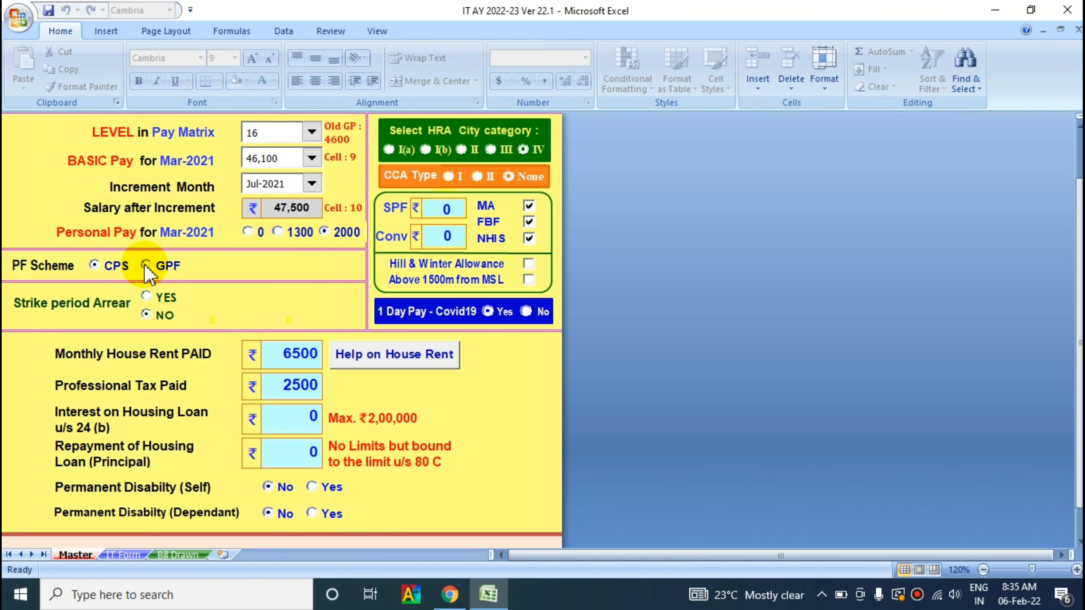
pyautogui.click(146, 266)
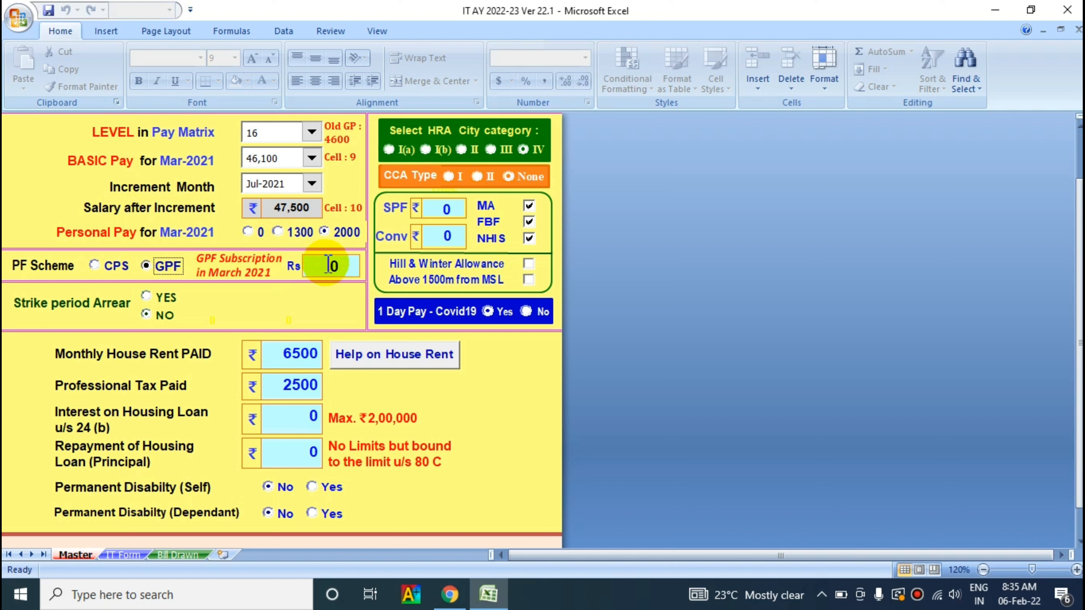
pyautogui.click(339, 267)
pyautogui.press('BackSpace')
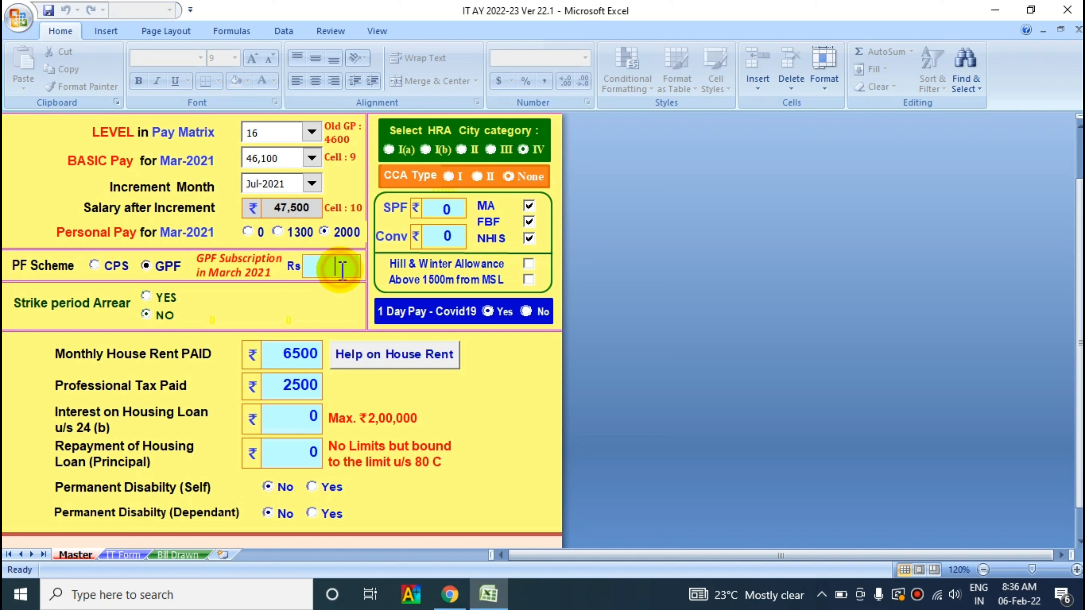
pyautogui.write('5000')
pyautogui.click(177, 554)
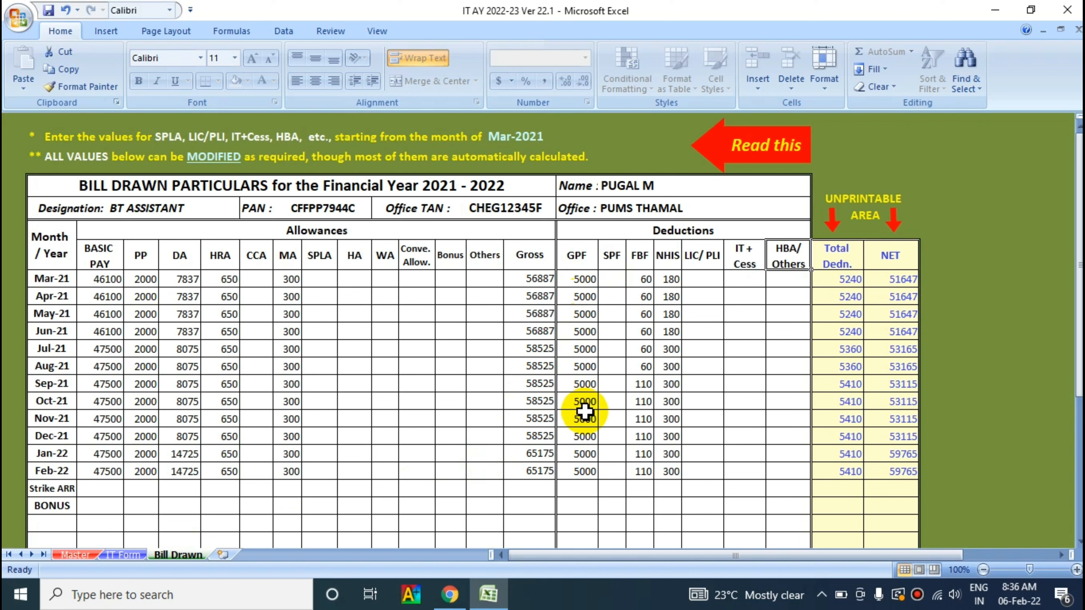
# Select NO for Strike period Arrear in the Master sheet and check the Strike ARR row in Bill Drawn.
pyautogui.click(75, 554)
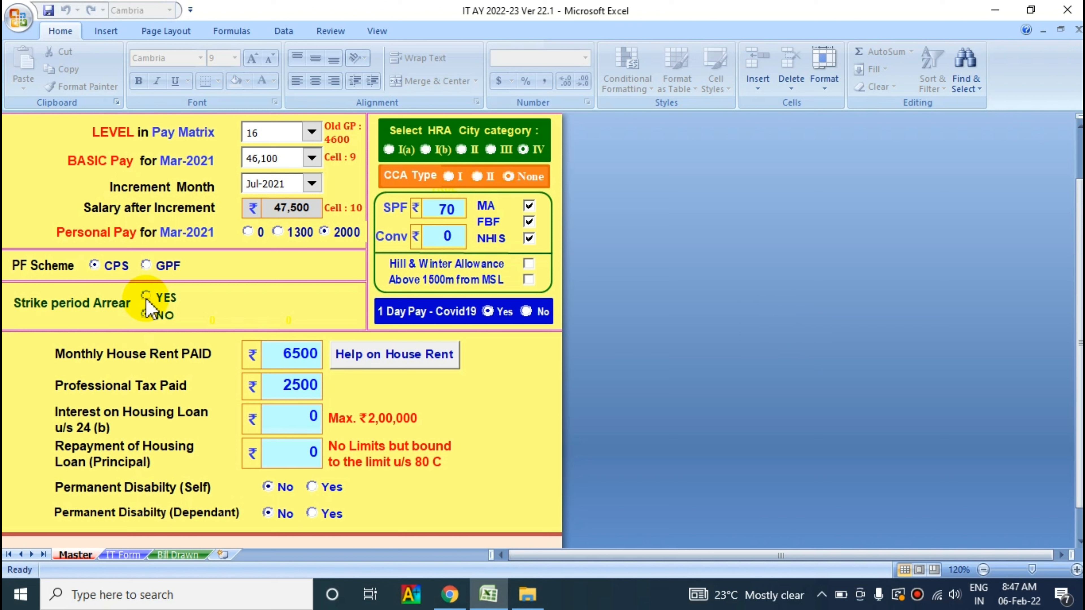
pyautogui.click(146, 311)
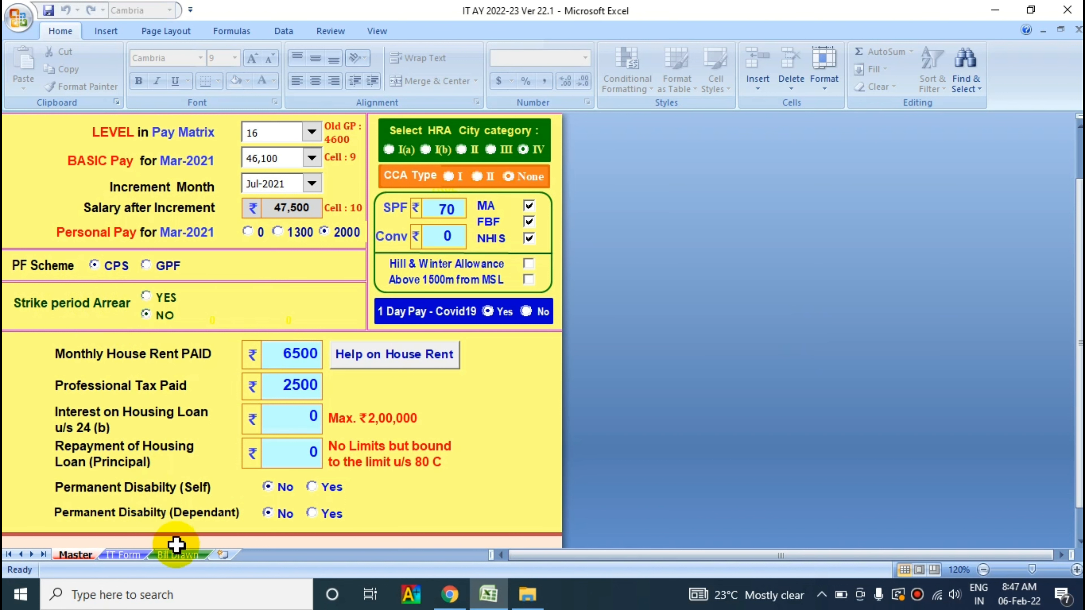
pyautogui.click(178, 556)
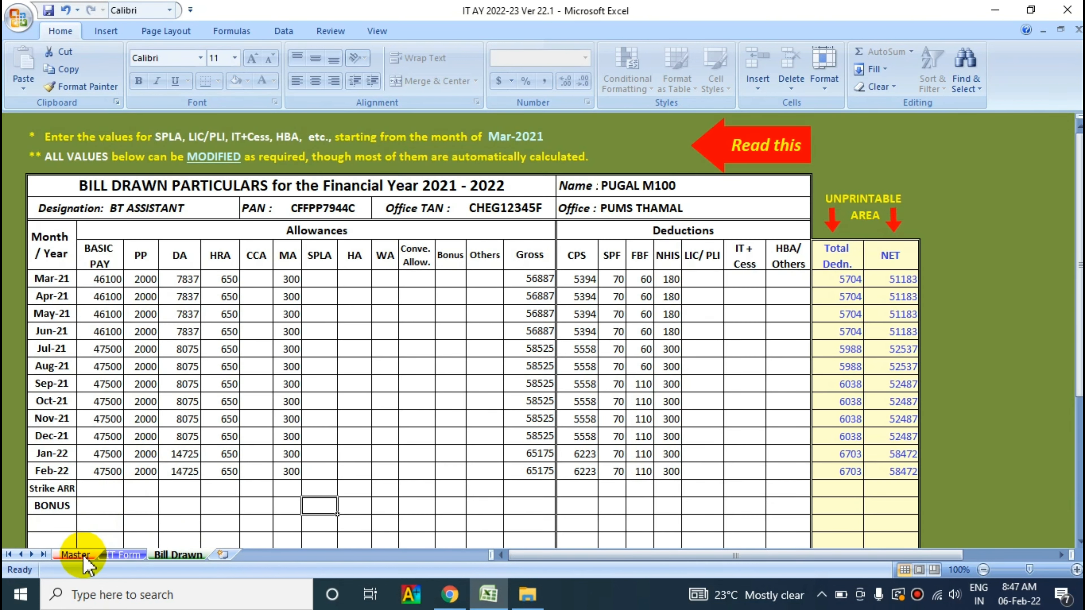
# Set Strike period Arrear to YES with Gross Arrear 11217 and CPS deduction 1100, and check the Strike ARR row in Bill Drawn.
pyautogui.click(75, 555)
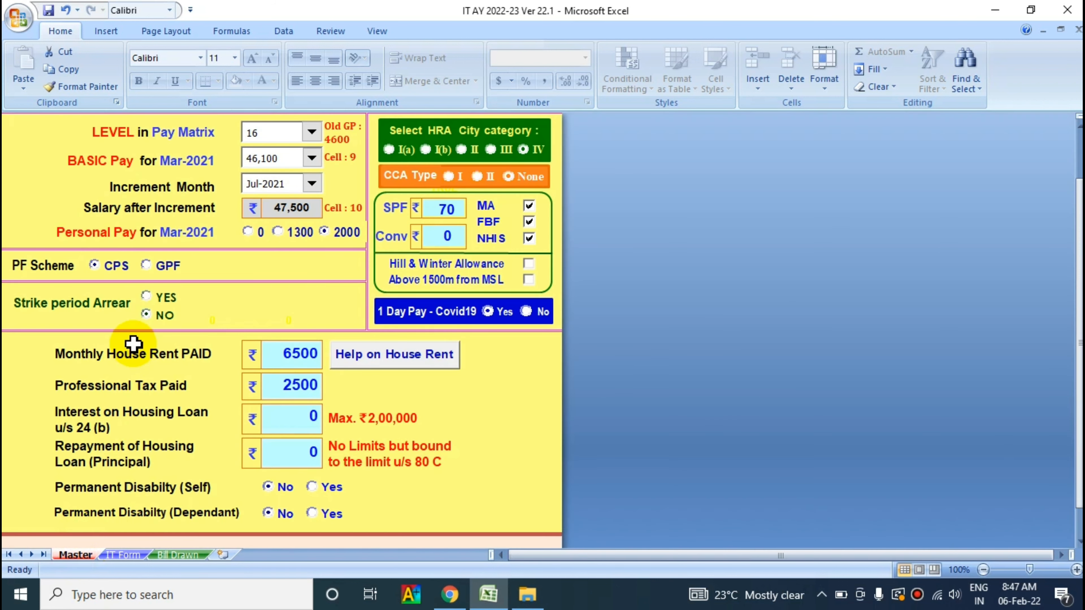
pyautogui.click(146, 295)
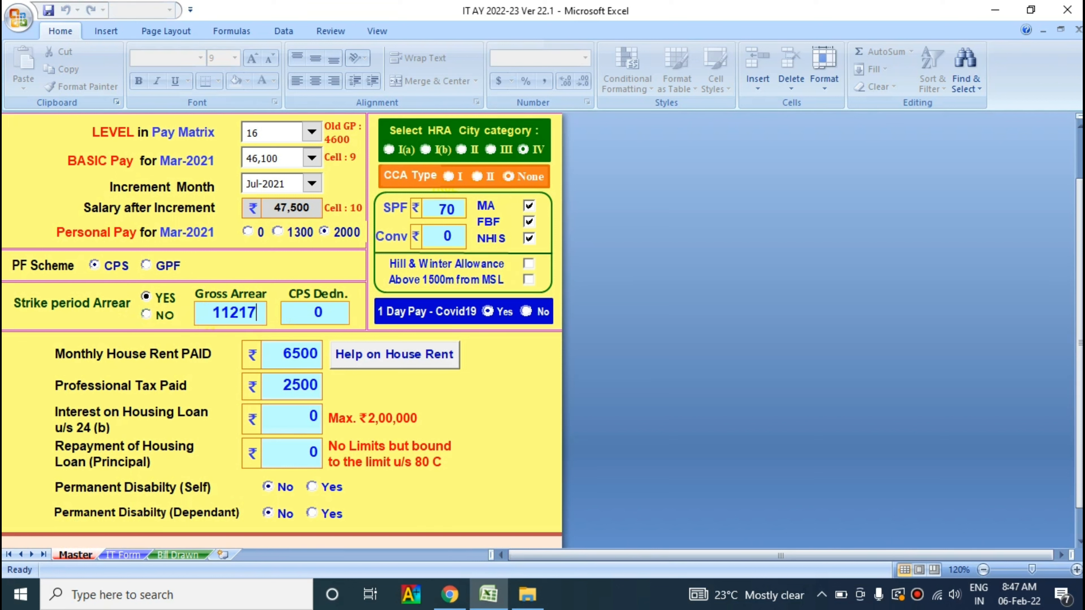
pyautogui.click(333, 311)
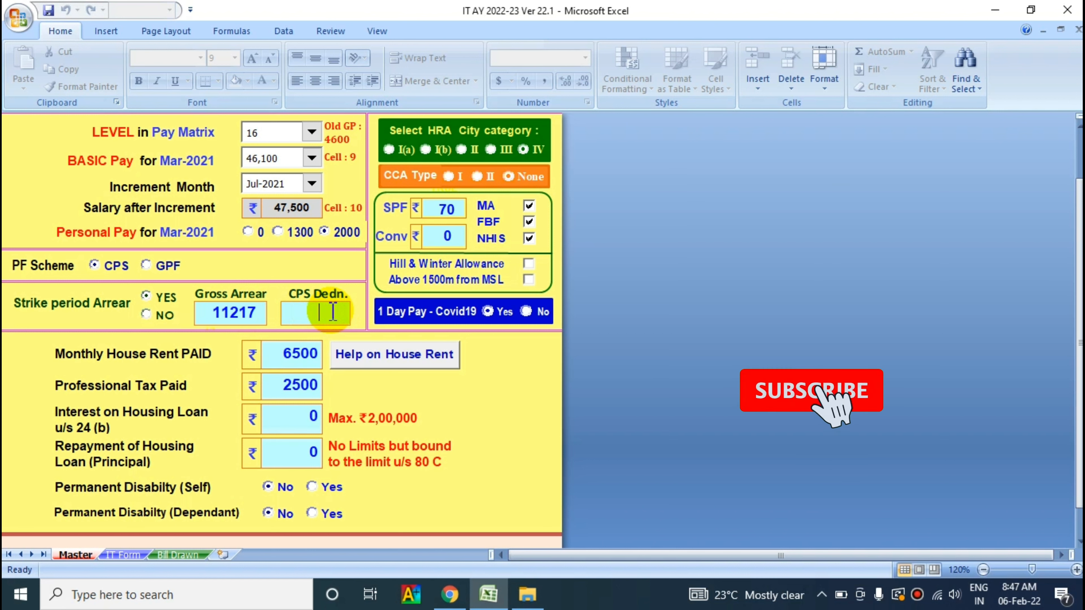
pyautogui.write('1100')
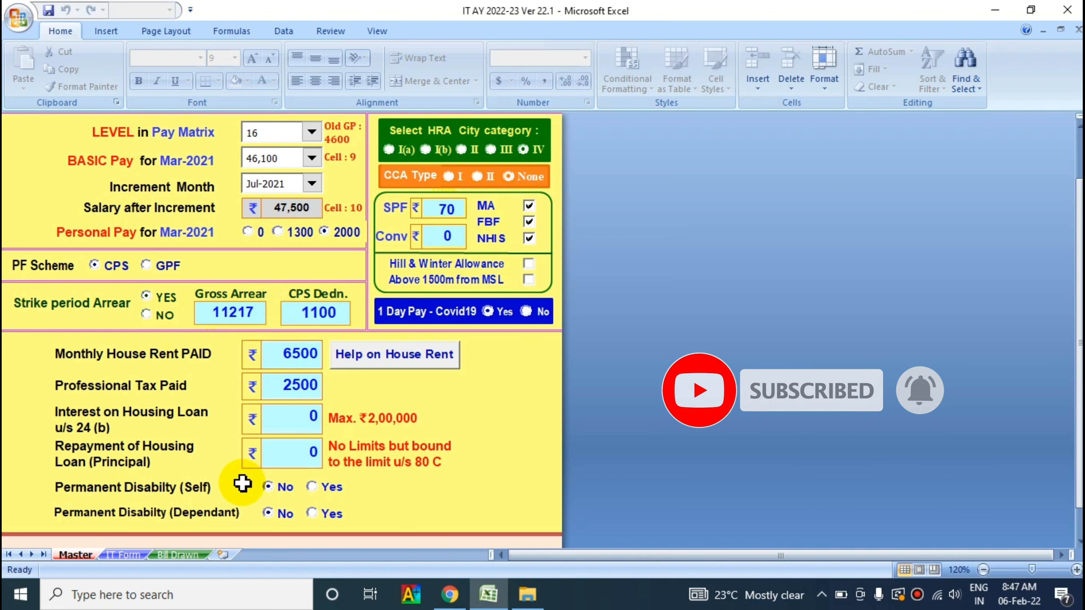
pyautogui.click(172, 554)
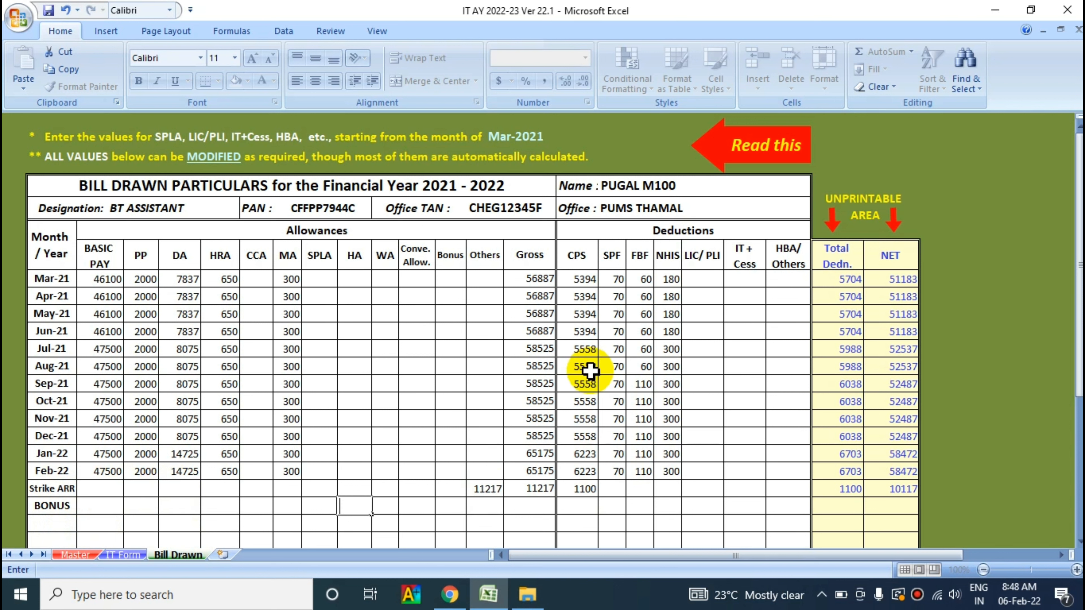
# Set Permanent Disability (Self) to Yes with <= 80% in the Master sheet and check the 80 U deduction in IT Form.
pyautogui.click(587, 489)
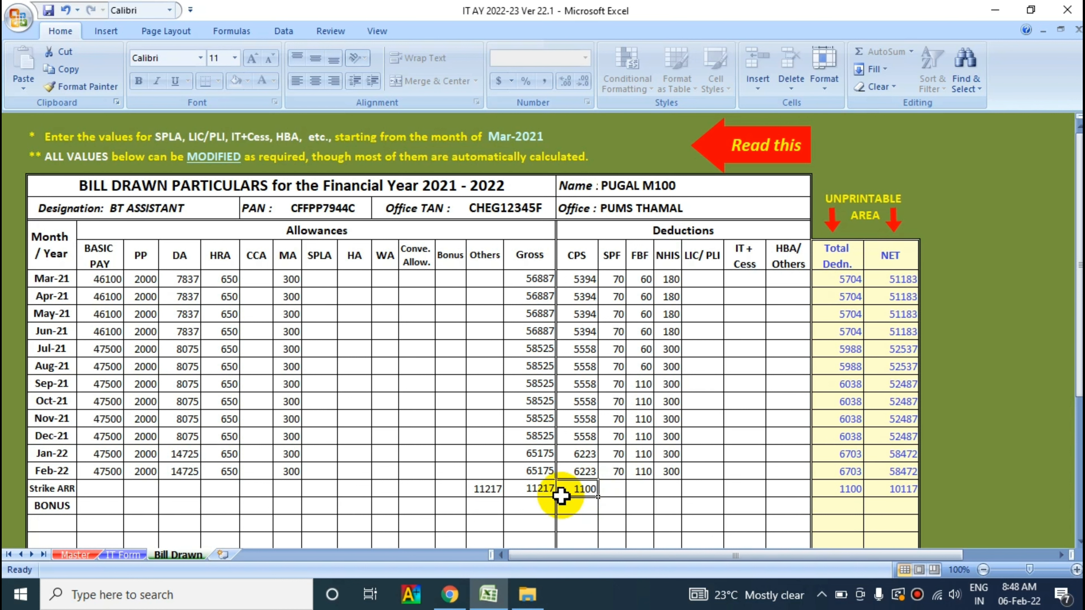
pyautogui.click(70, 555)
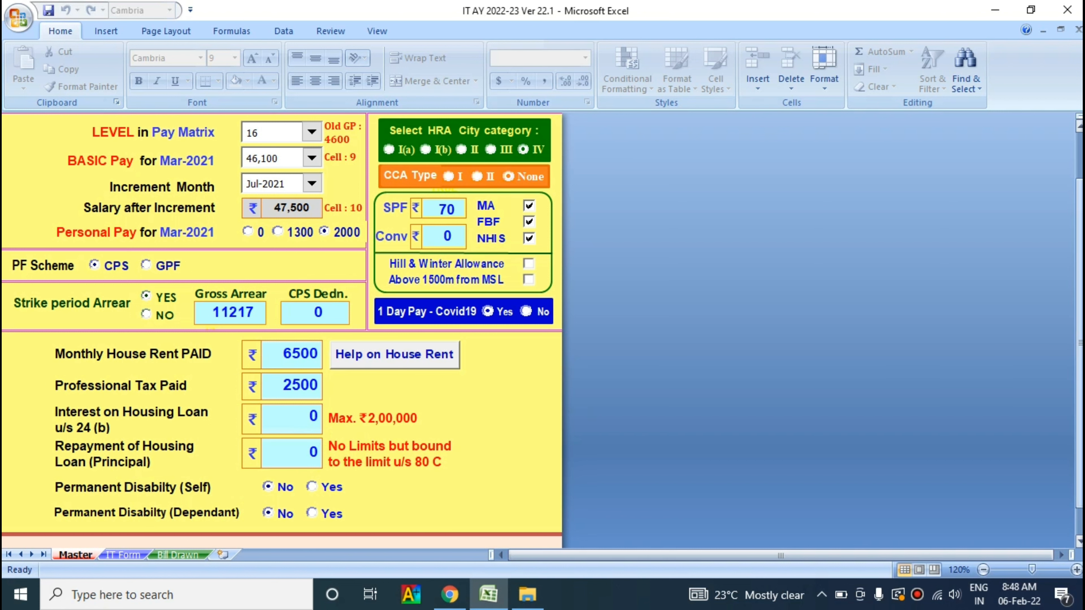
pyautogui.moveTo(1079, 342); pyautogui.dragTo(1079, 366)
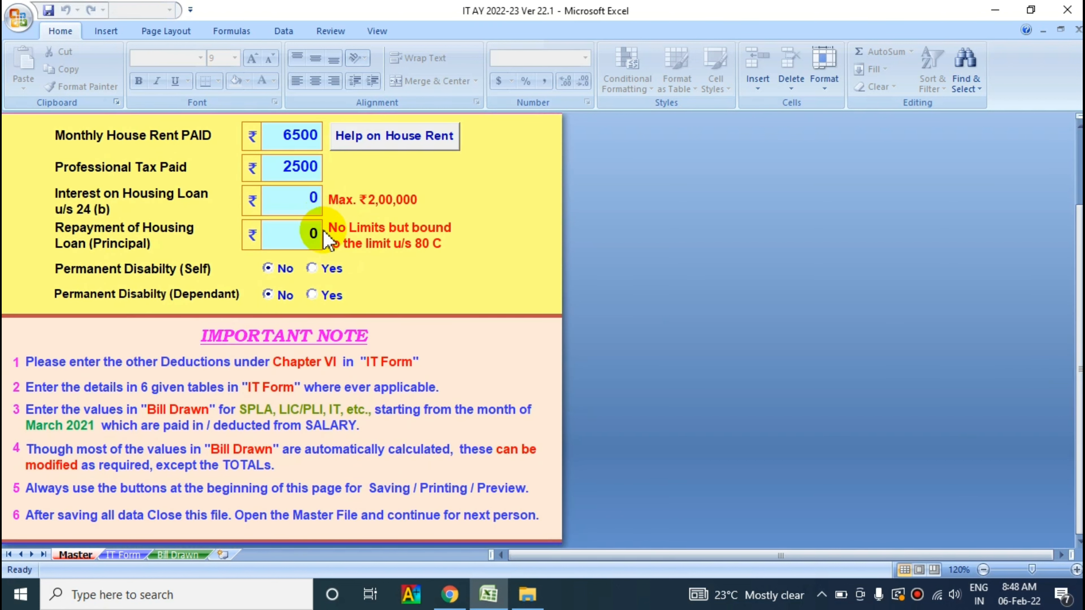
pyautogui.click(312, 268)
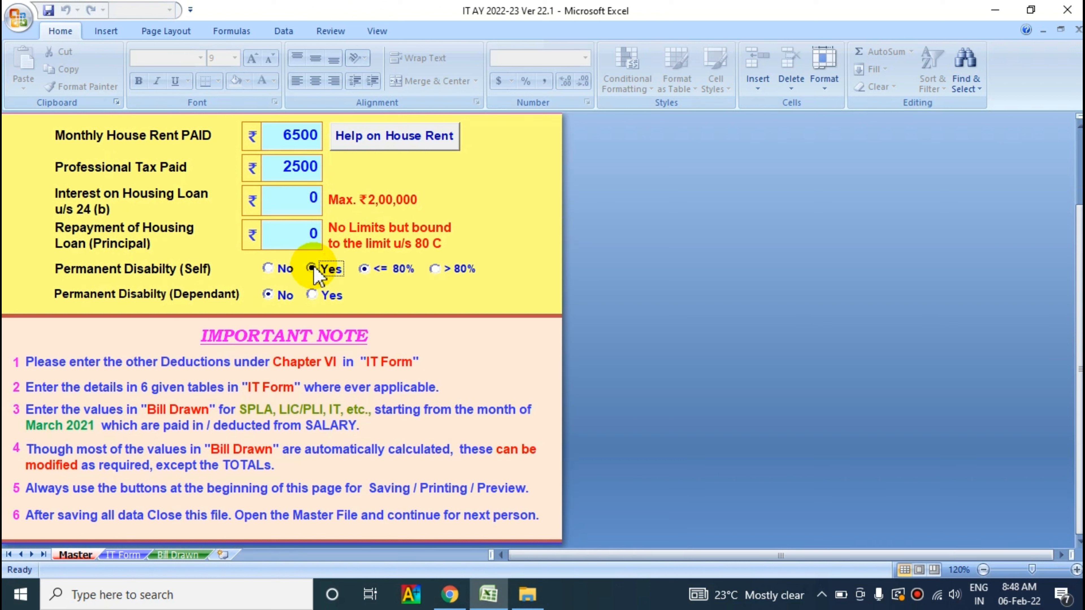
pyautogui.click(123, 554)
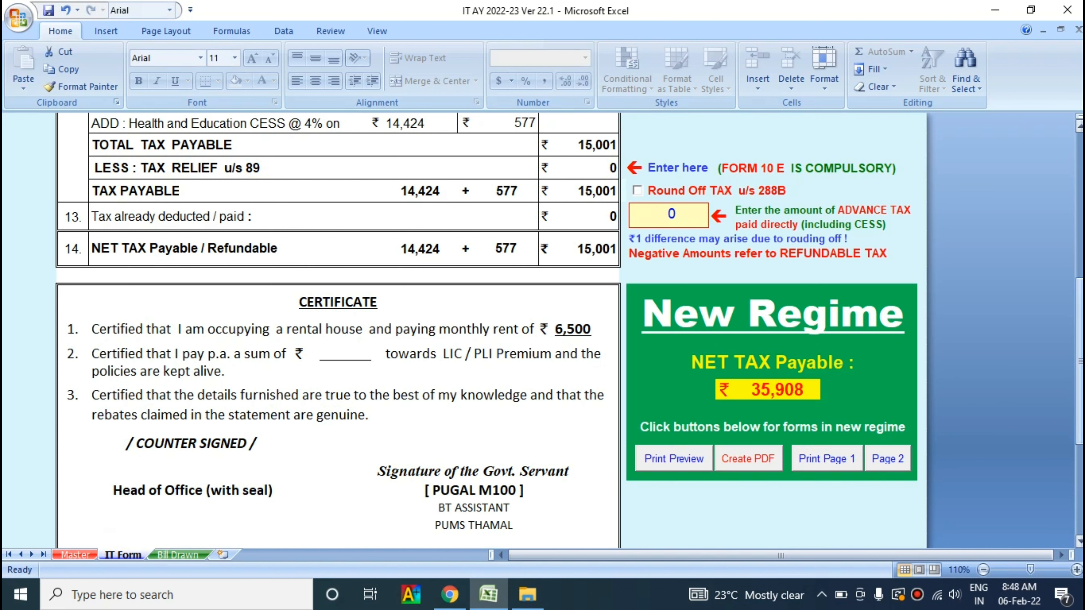
pyautogui.moveTo(1079, 418); pyautogui.dragTo(1079, 392)
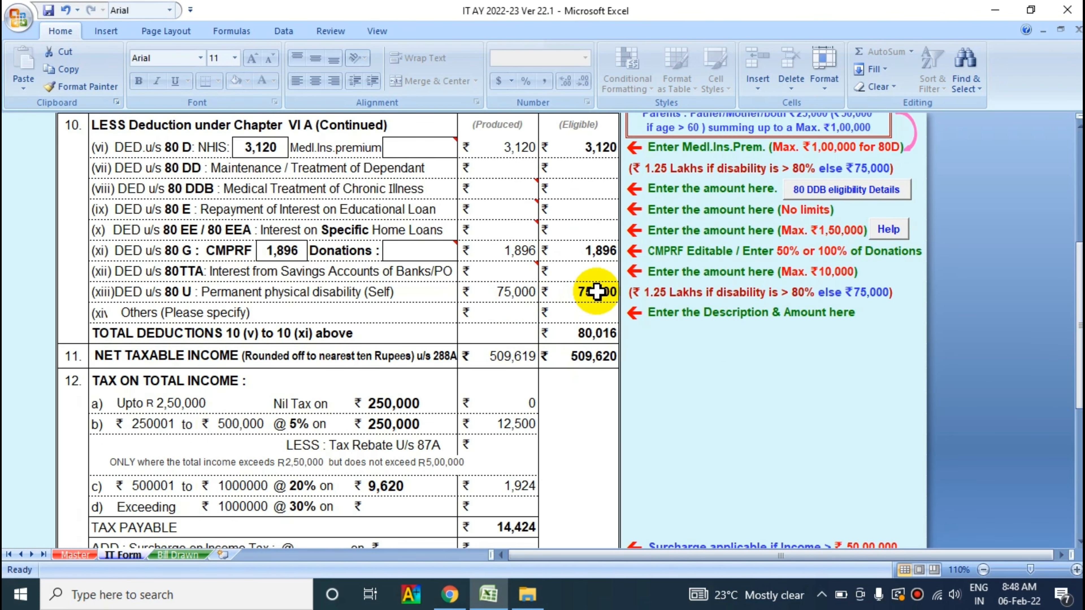
# Change Permanent Disability (Self) to > 80%, check the 80 U deduction in IT Form, and return the option to No.
pyautogui.click(71, 554)
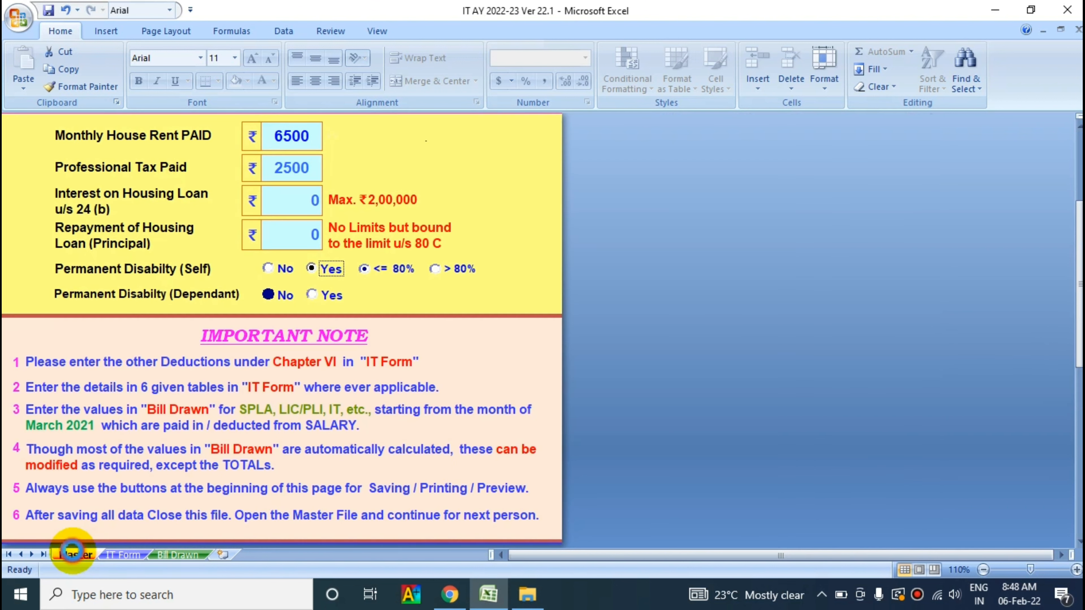
pyautogui.click(435, 269)
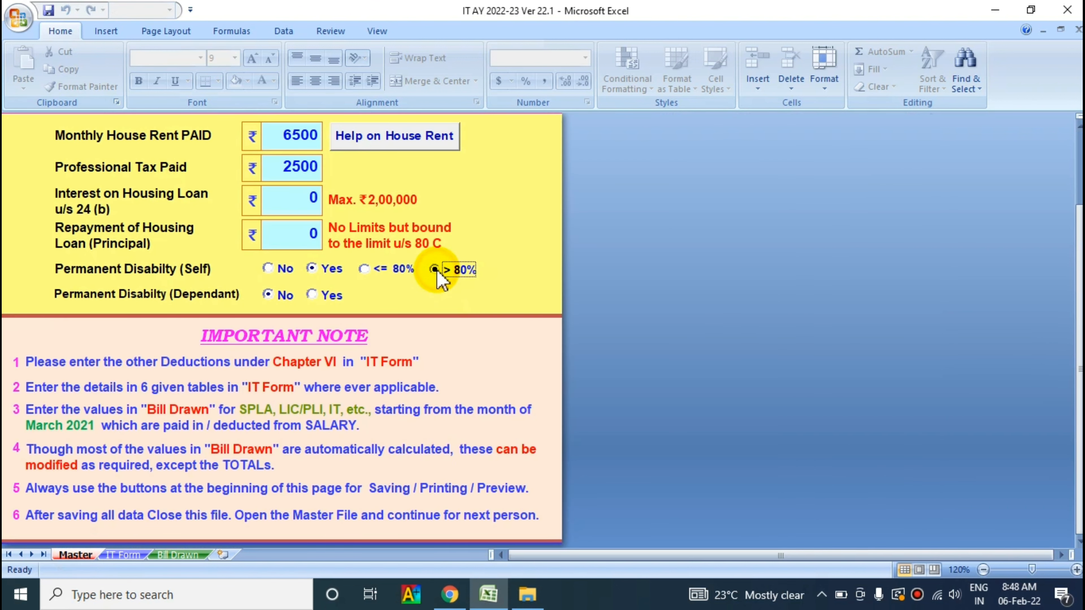
pyautogui.click(121, 555)
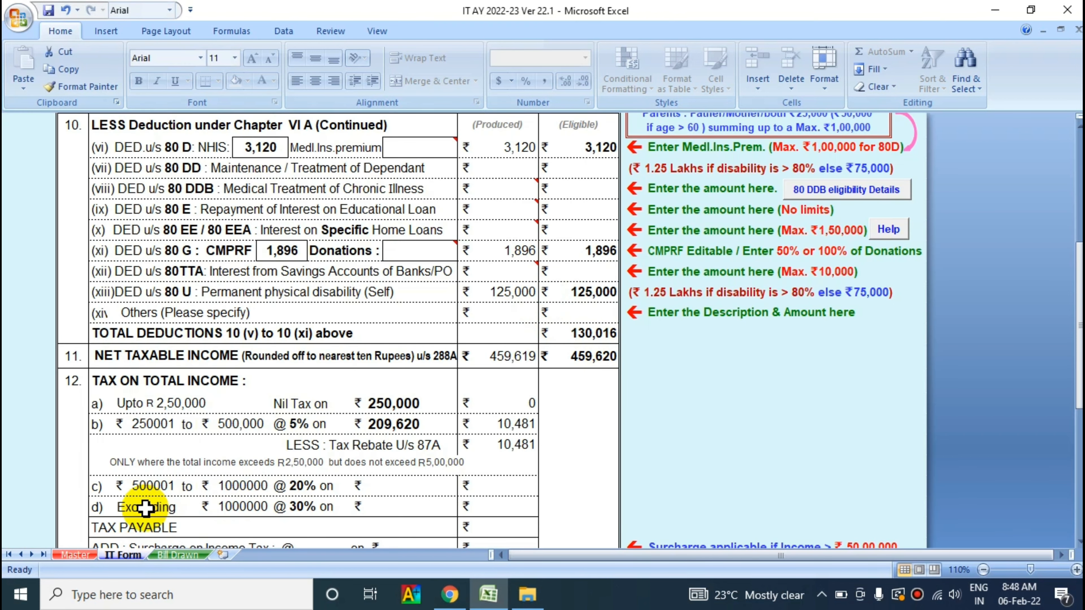
pyautogui.click(70, 555)
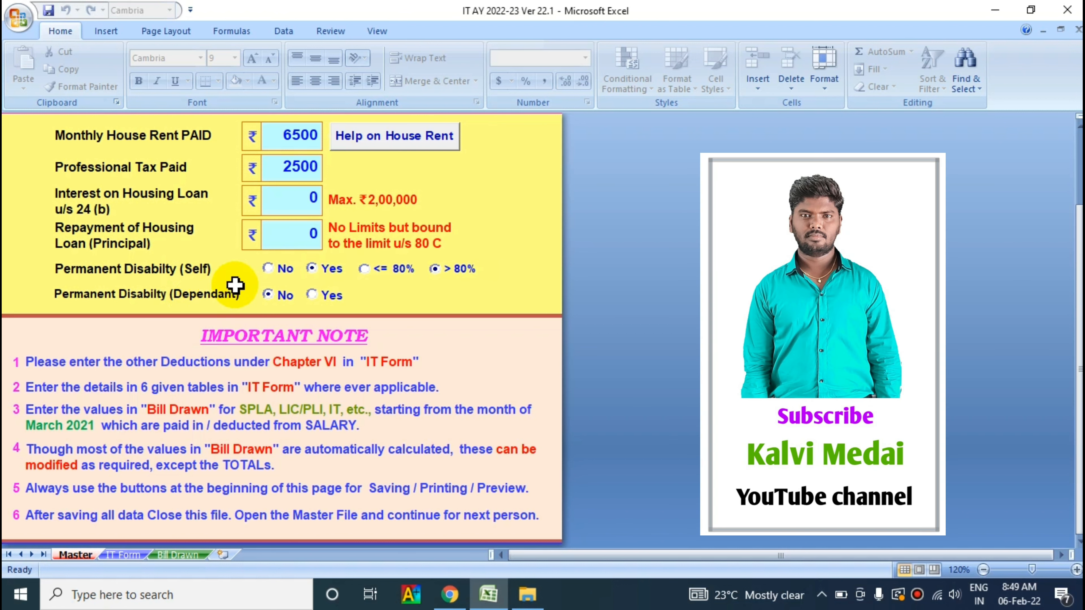
pyautogui.click(269, 270)
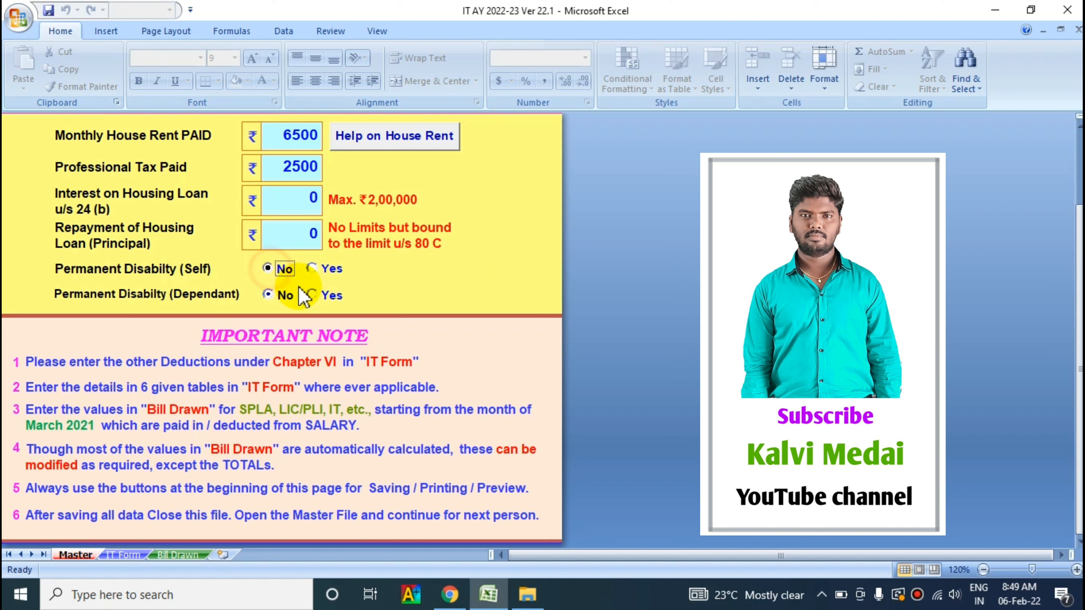
# Set Permanent Disability (Dependant) to Yes in the Master sheet, check the 80 DD deduction in IT Form, and select > 80%.
pyautogui.click(312, 295)
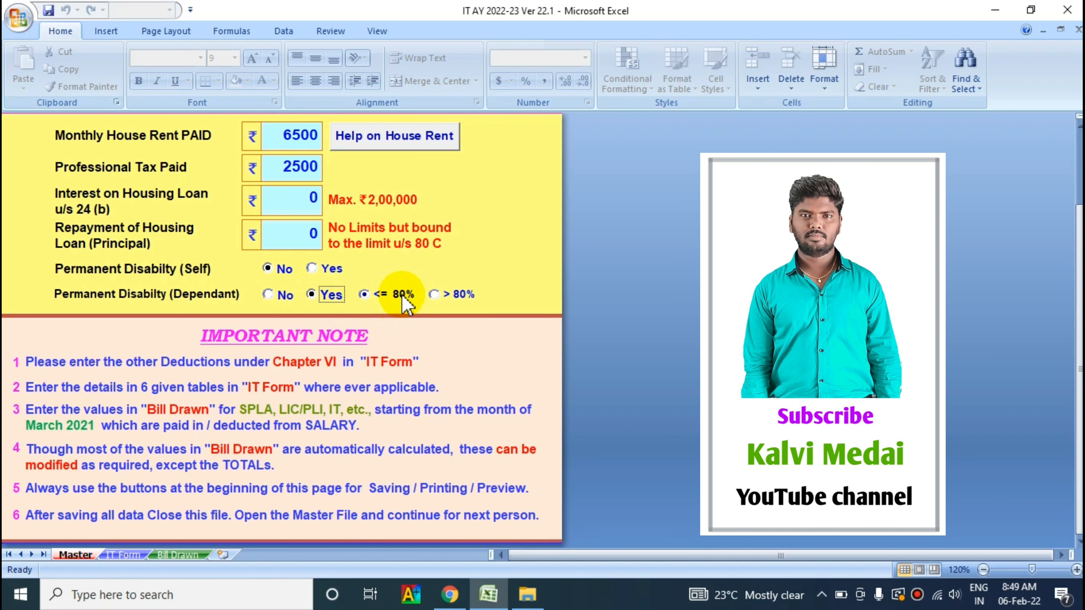
pyautogui.click(133, 555)
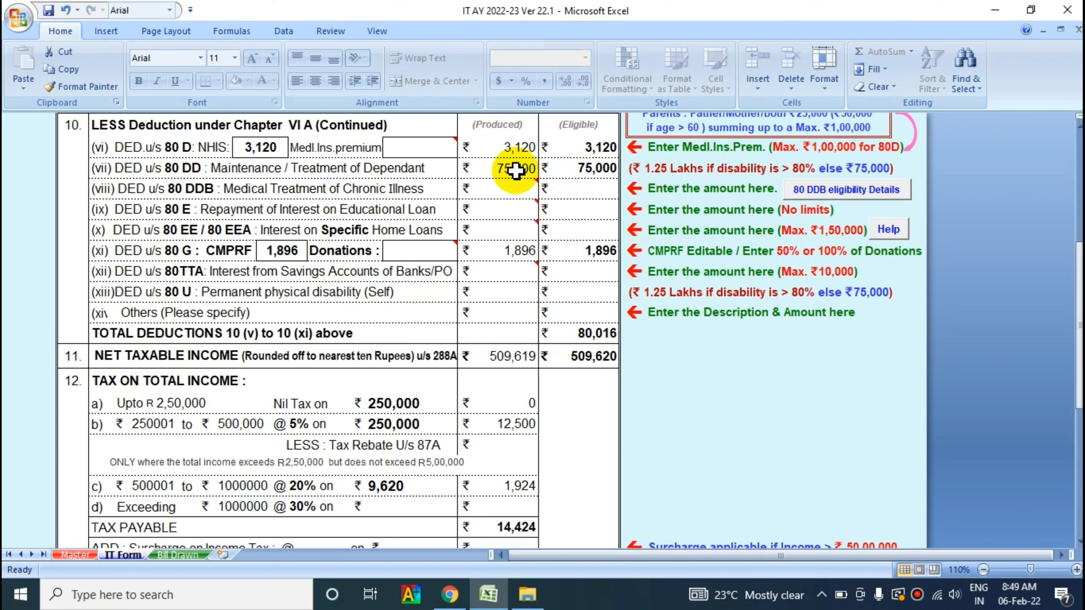
pyautogui.click(77, 555)
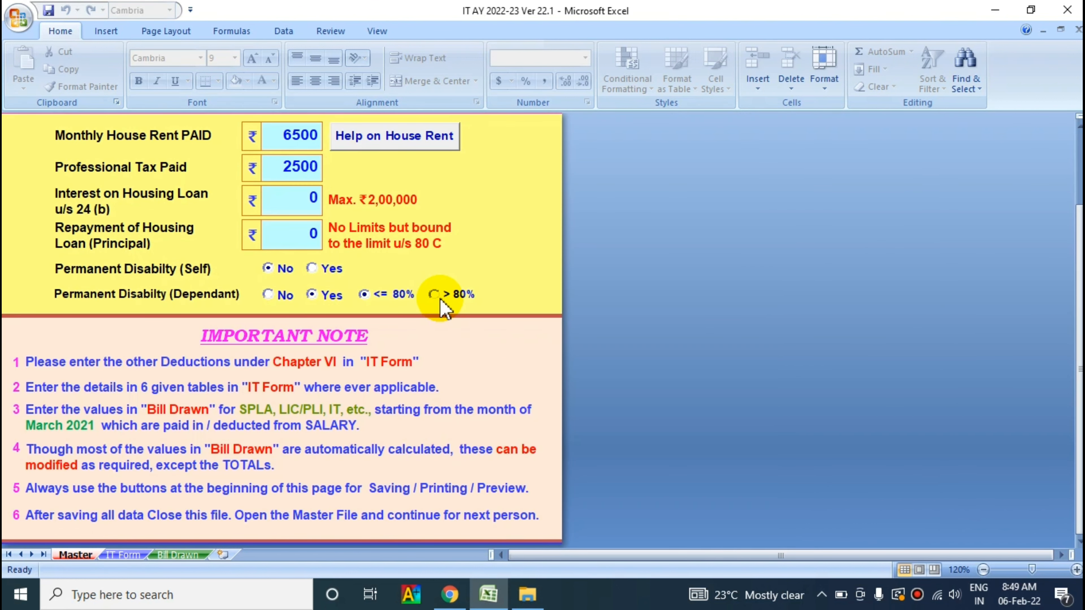
pyautogui.click(433, 294)
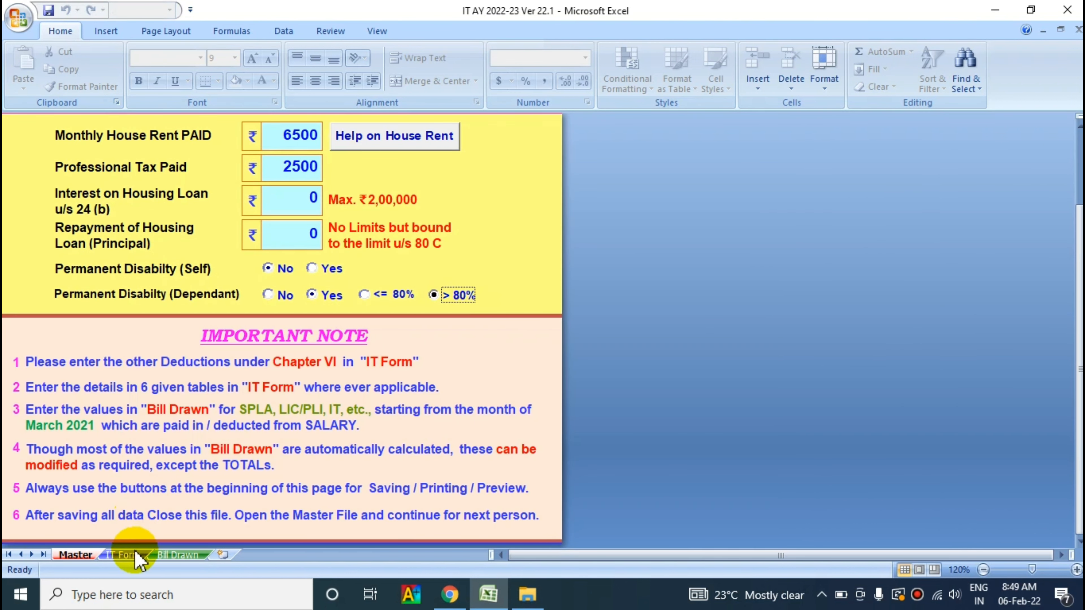
# Enter 3000 under BASIC PAY in the BONUS row of the Bill Drawn sheet.
pyautogui.click(182, 555)
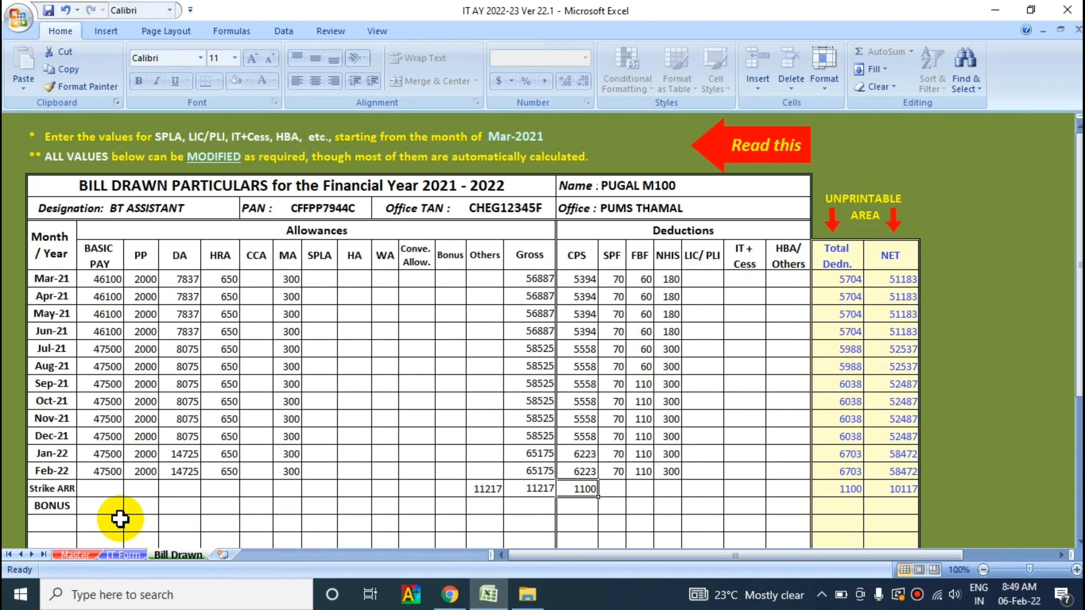
pyautogui.click(93, 507)
pyautogui.write('30')
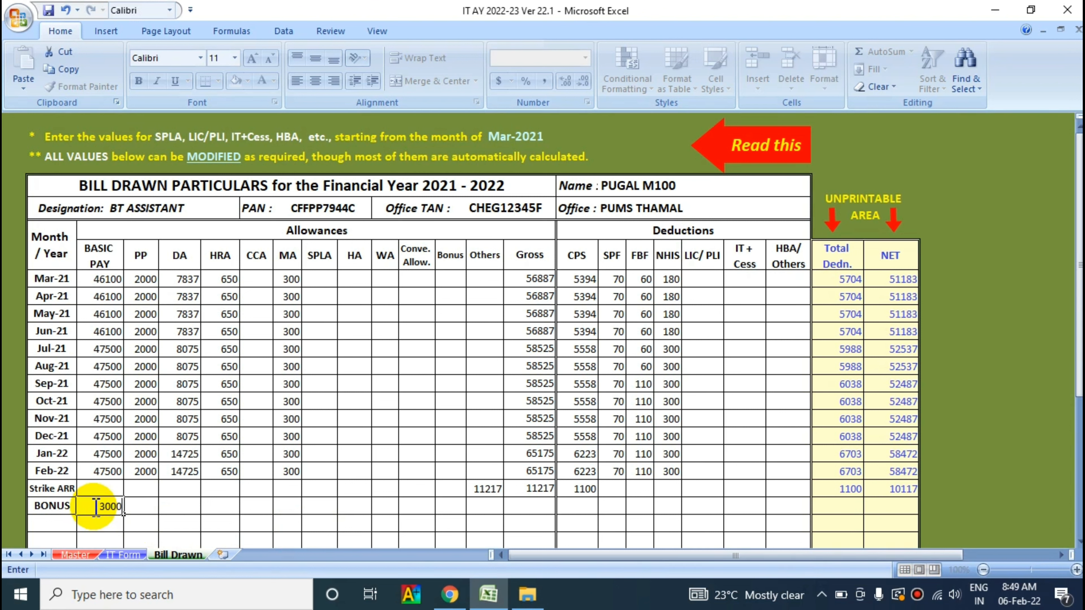
pyautogui.write('00')
pyautogui.press('Return')
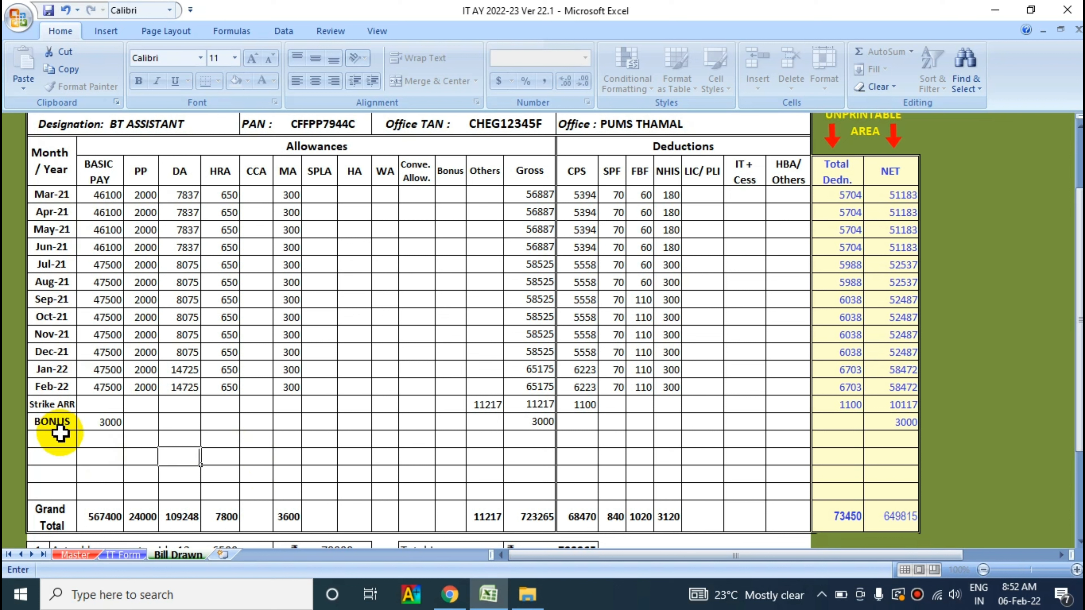
# Label the empty row below BONUS as ARREAR and enter 200000 under its BASIC PAY.
pyautogui.click(54, 442)
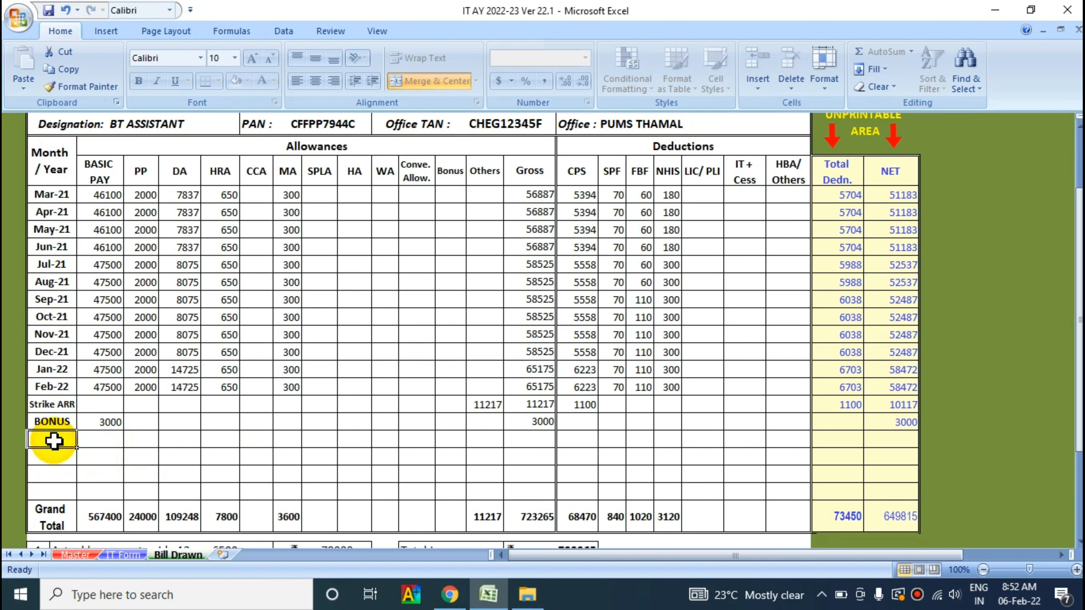
pyautogui.write('ARREAR')
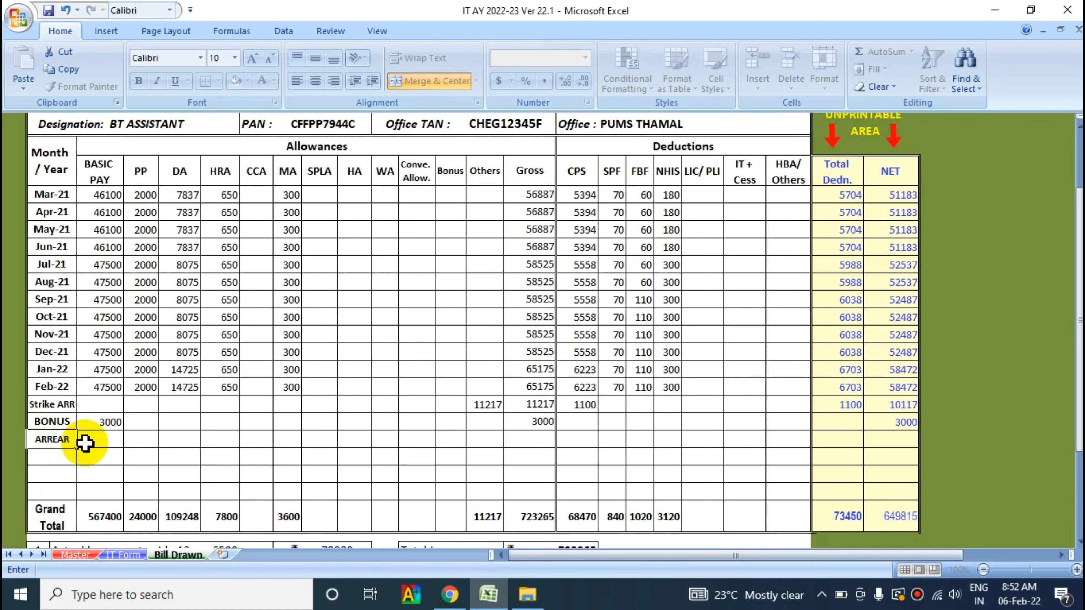
pyautogui.click(94, 443)
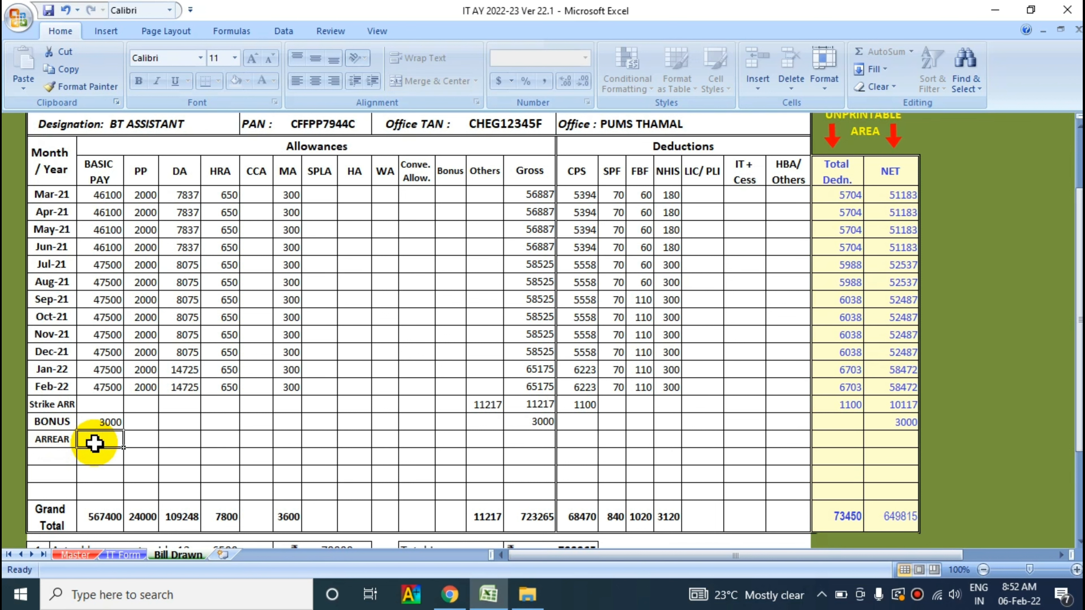
pyautogui.write('200000')
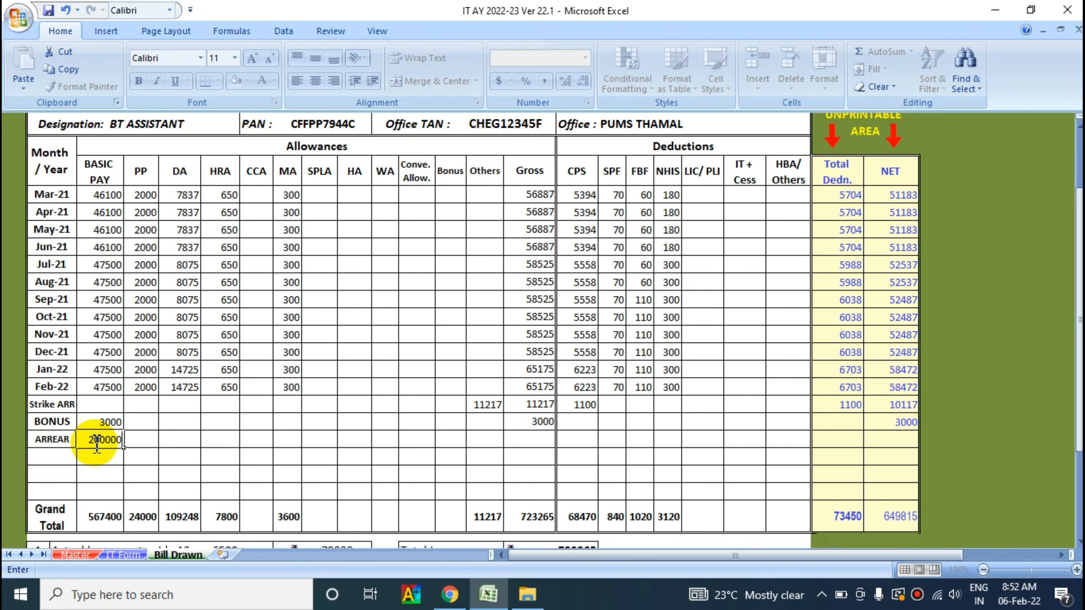
pyautogui.click(138, 459)
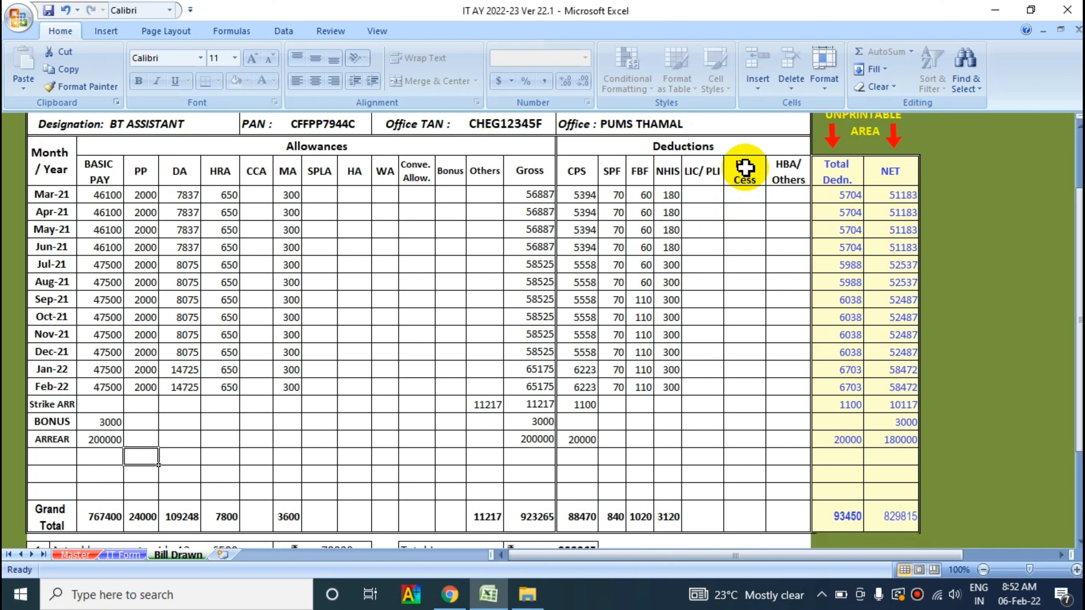
# Enter an IT + Cess deduction of 5000 for Mar-21 and also 5000 for Feb-22.
pyautogui.click(746, 195)
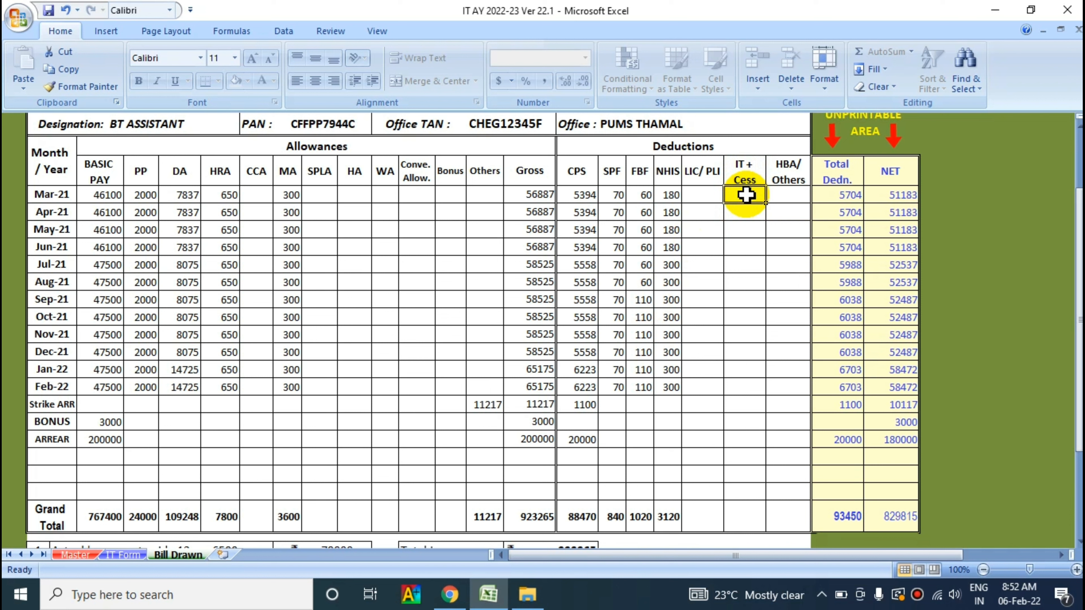
pyautogui.write('5000')
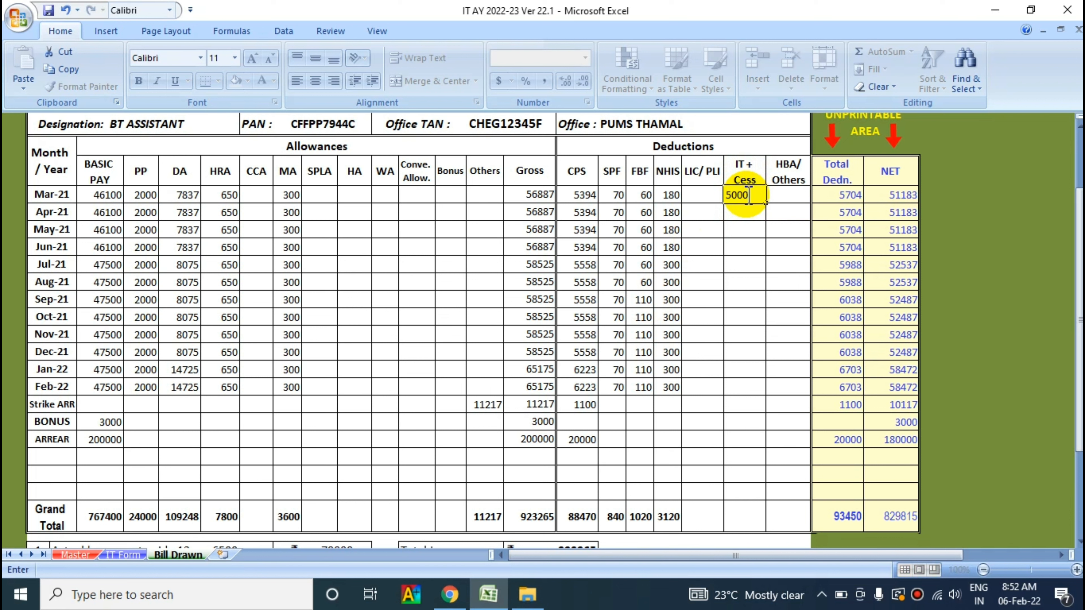
pyautogui.click(738, 265)
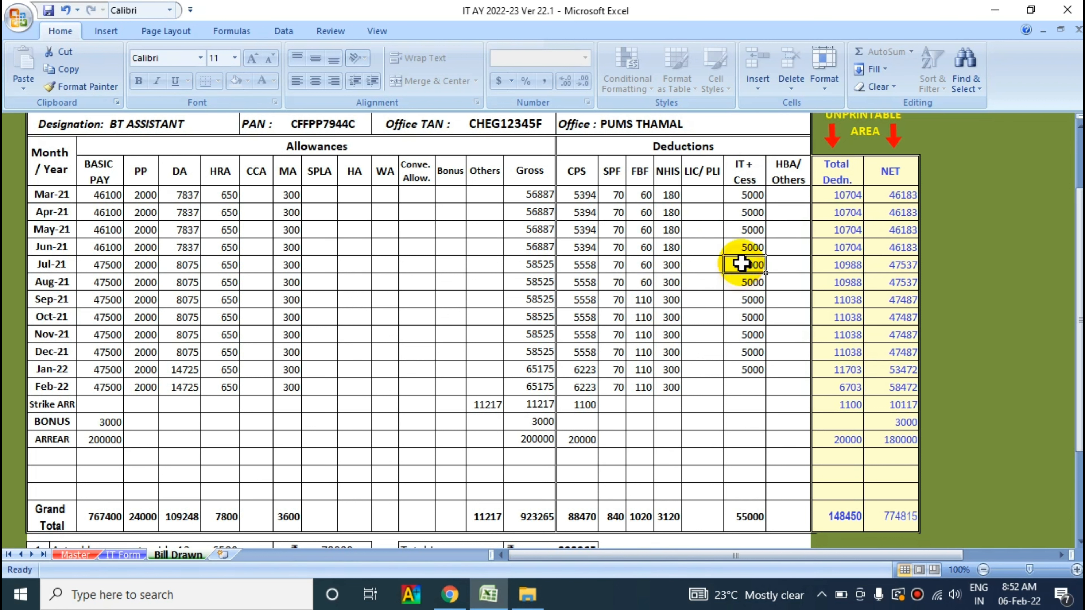
pyautogui.click(753, 387)
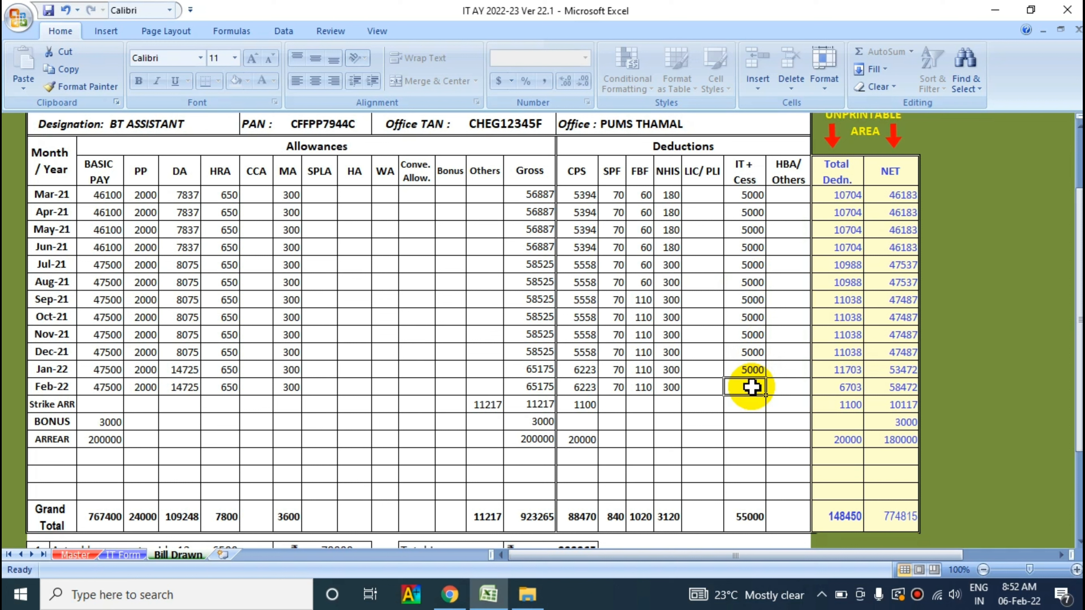
pyautogui.write('5000')
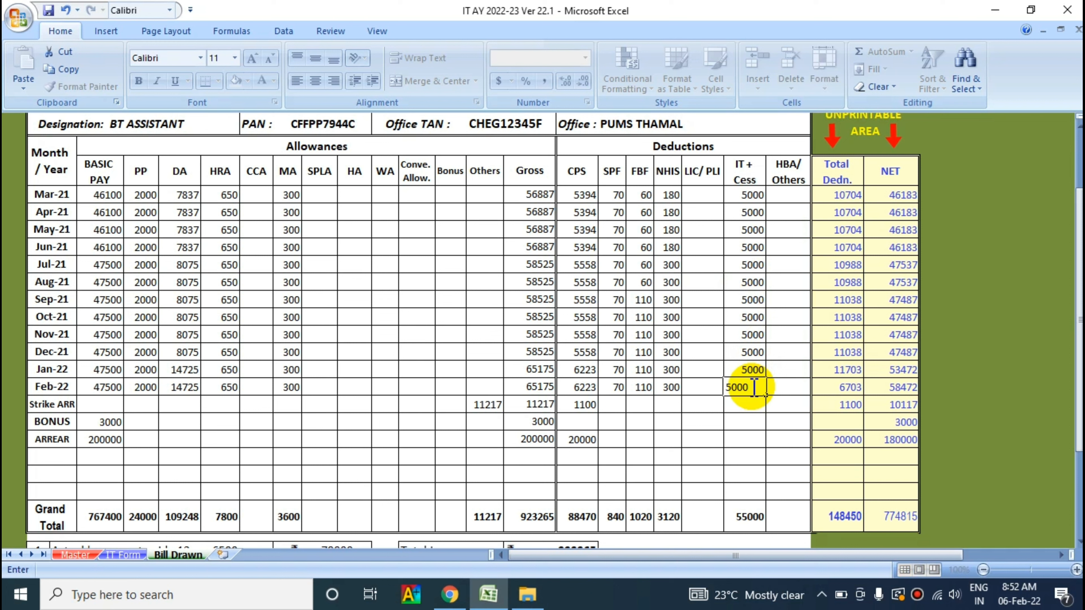
pyautogui.click(698, 425)
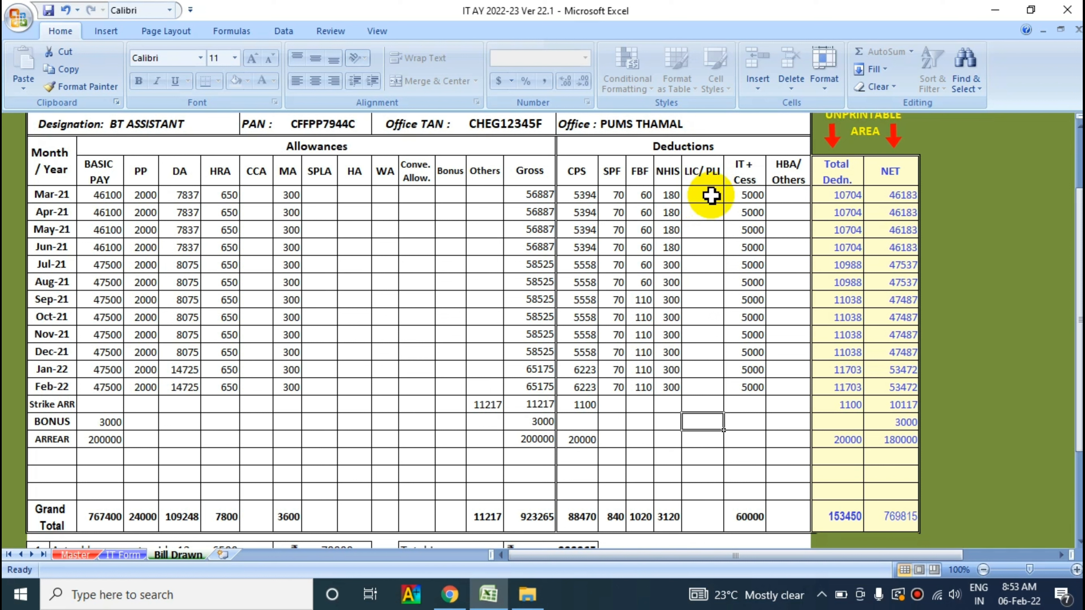
# Enter an LIC/PLI deduction of 2100 for Mar-21 in the Bill Drawn table.
pyautogui.click(699, 196)
pyautogui.write('21')
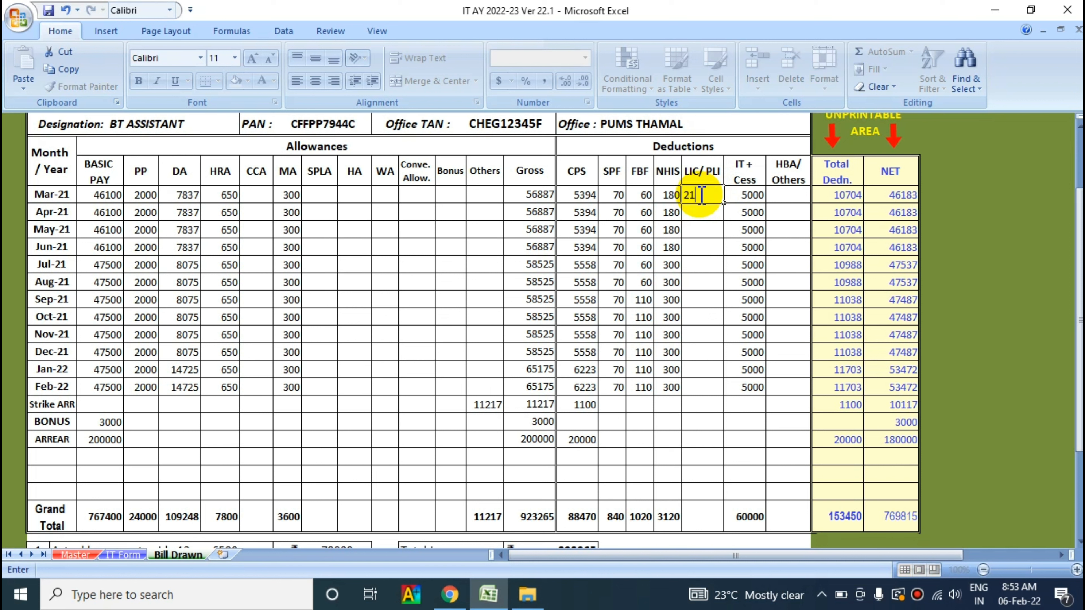
pyautogui.write('00')
pyautogui.click(698, 269)
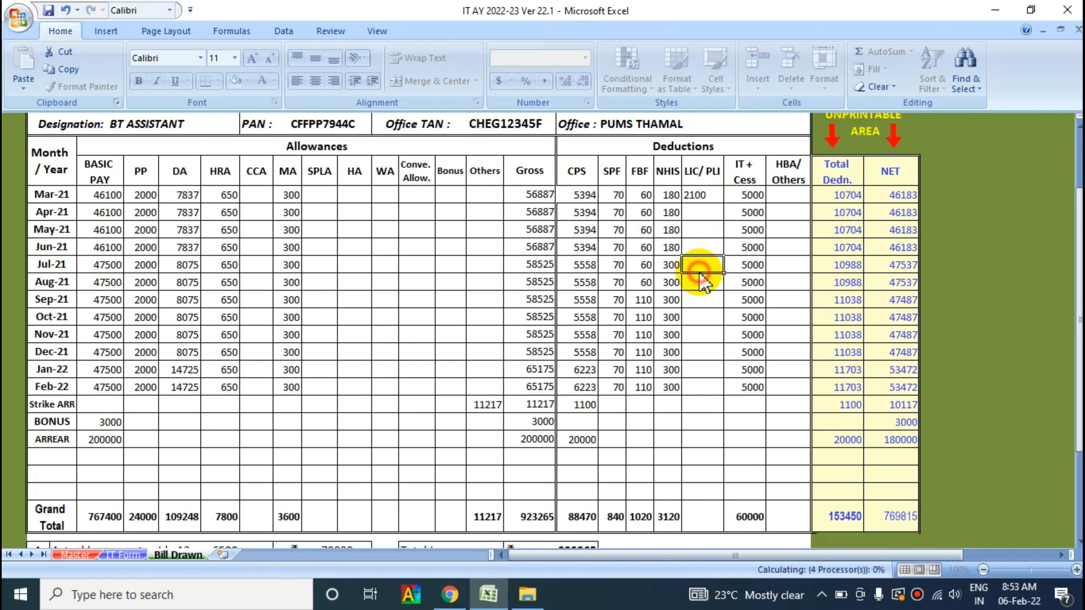
pyautogui.click(386, 456)
pyautogui.press('alt')
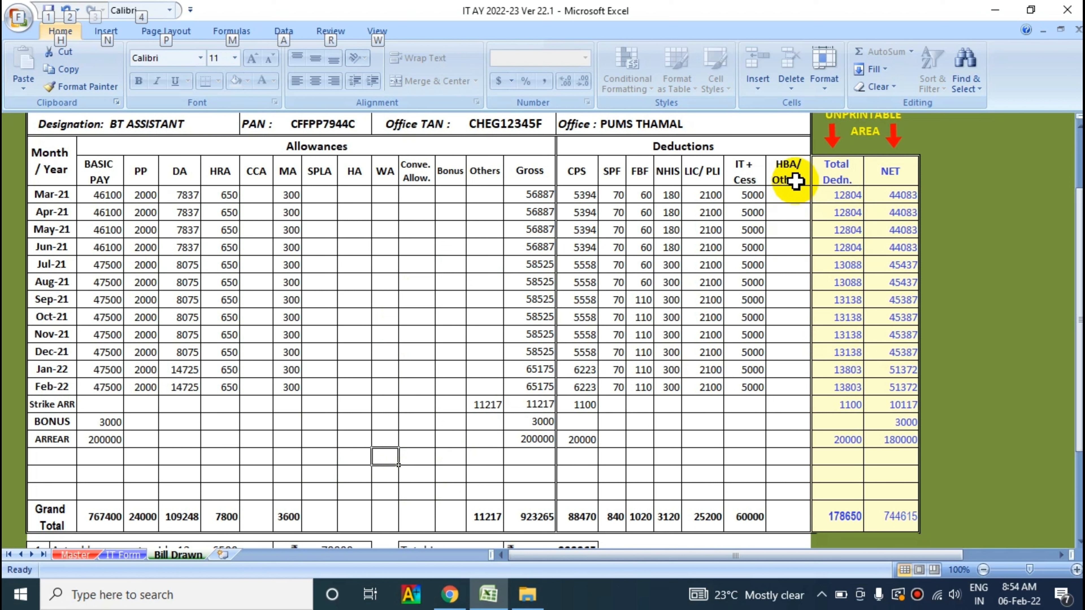
# Replace the HBA/Others column heading in the Deductions section with "TOTAL Ded".
pyautogui.click(792, 173)
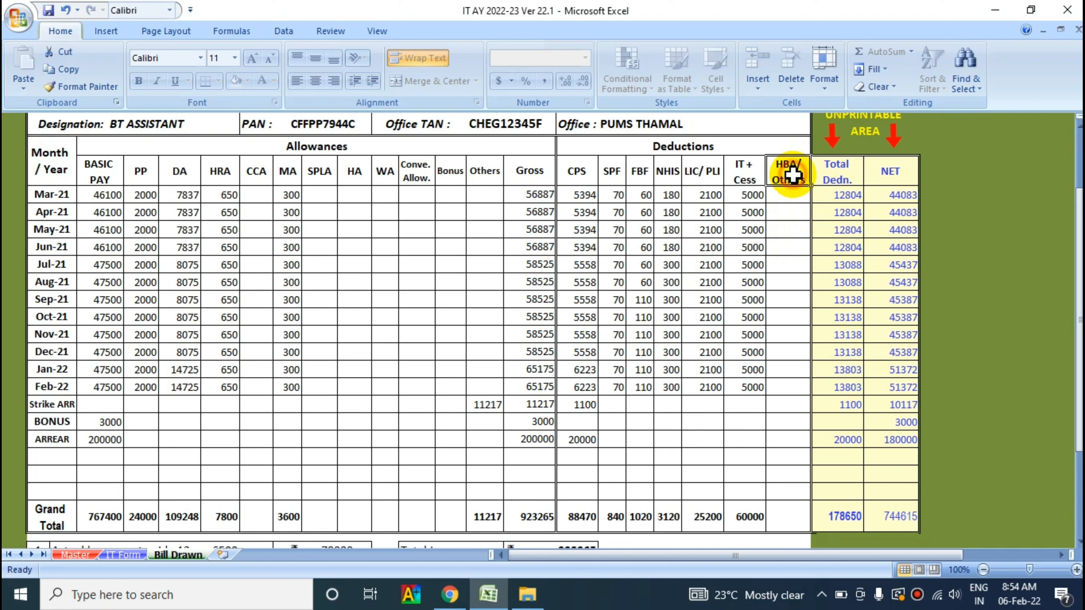
pyautogui.press('BackSpace')
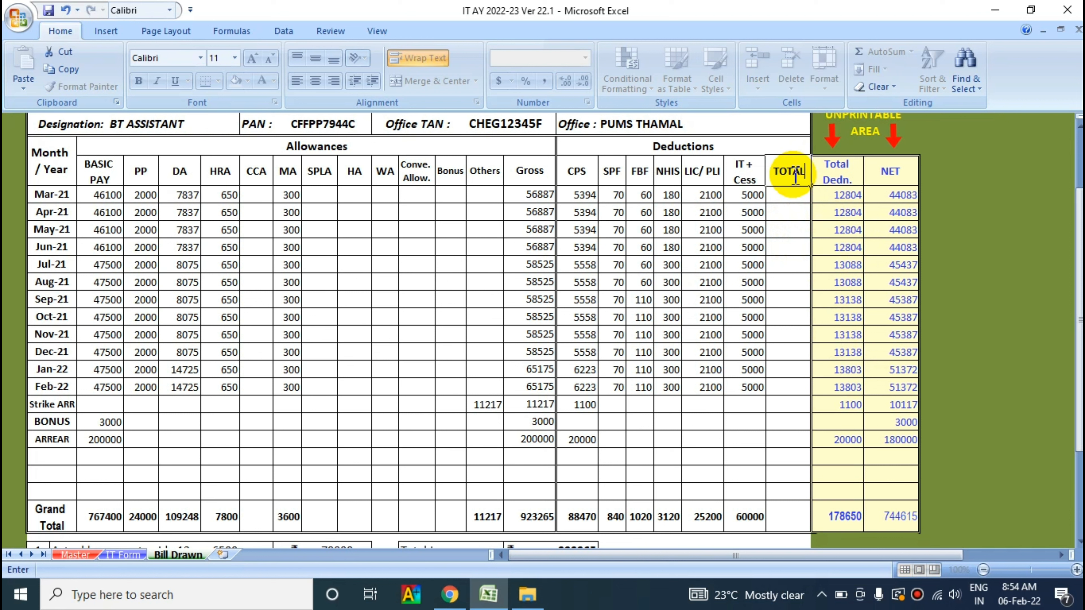
pyautogui.write('TOTAL Ded')
pyautogui.click(791, 211)
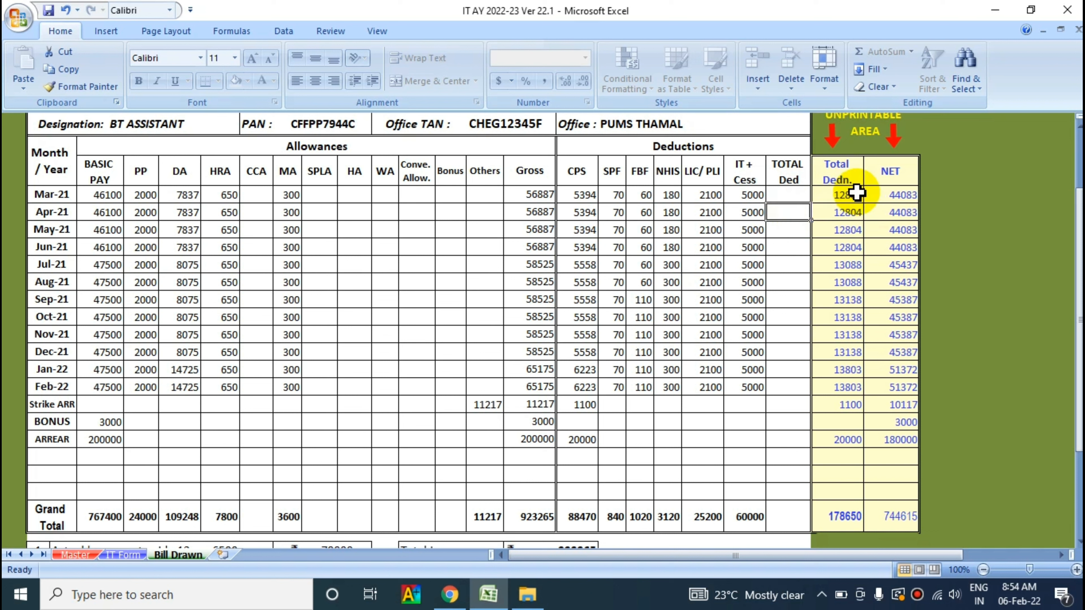
# Enter a TOTAL Ded deduction of 5704 for Mar-21 in the Bill Drawn table.
pyautogui.click(787, 194)
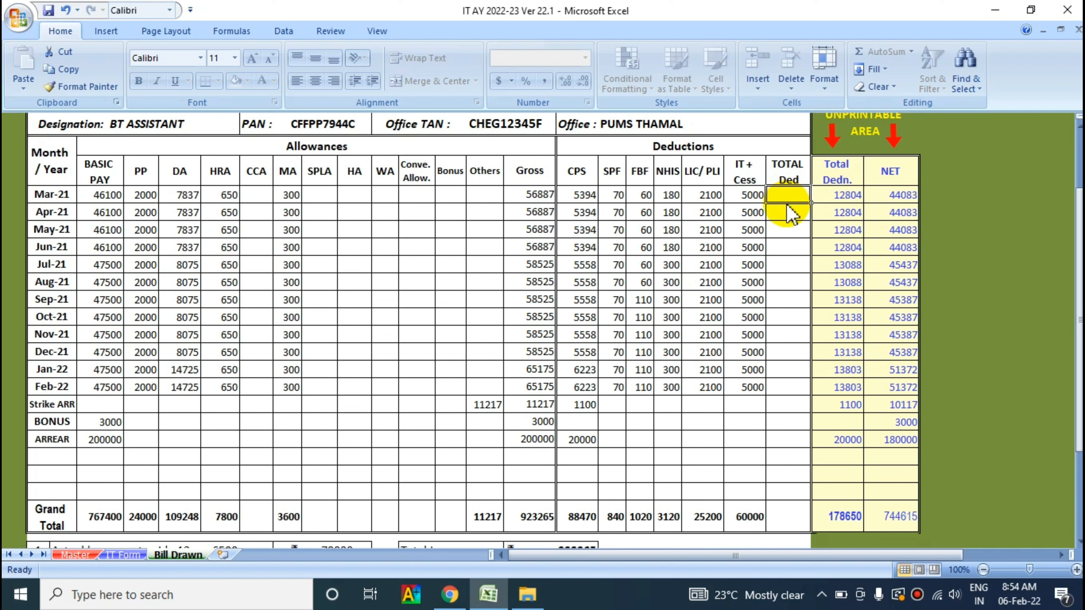
pyautogui.write('5704')
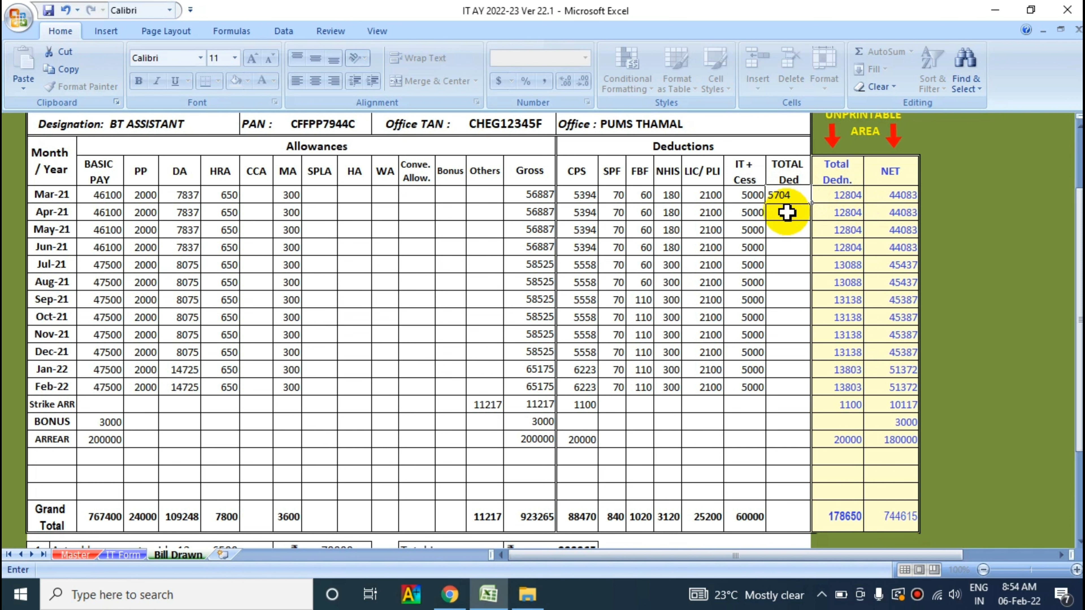
pyautogui.click(790, 387)
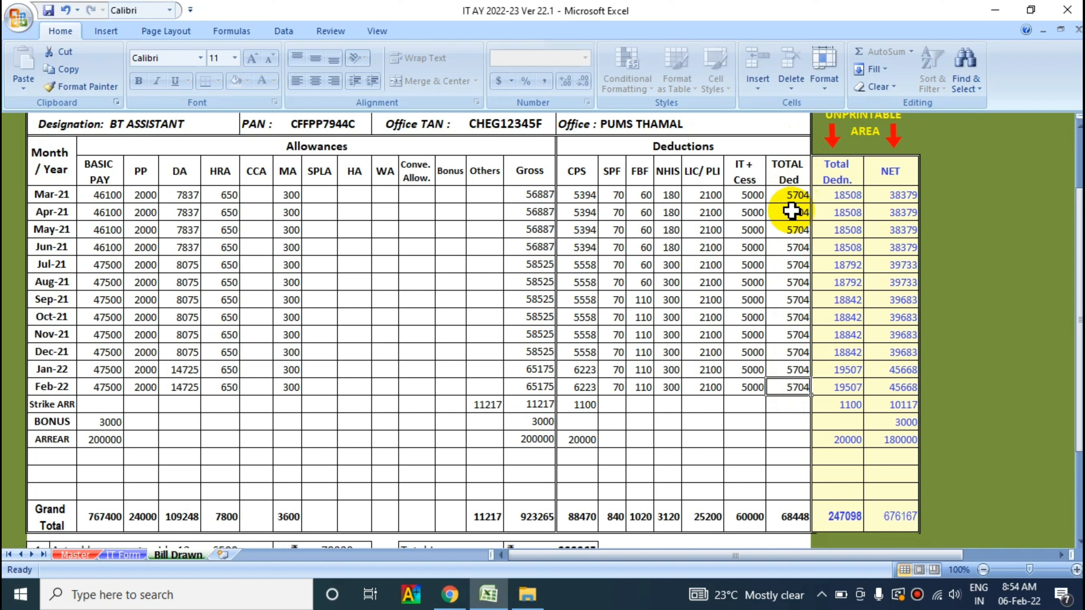
# Review the IT Form from its beginning through section 4, checking the Hill Allowance and Others deduction entries.
pyautogui.click(122, 555)
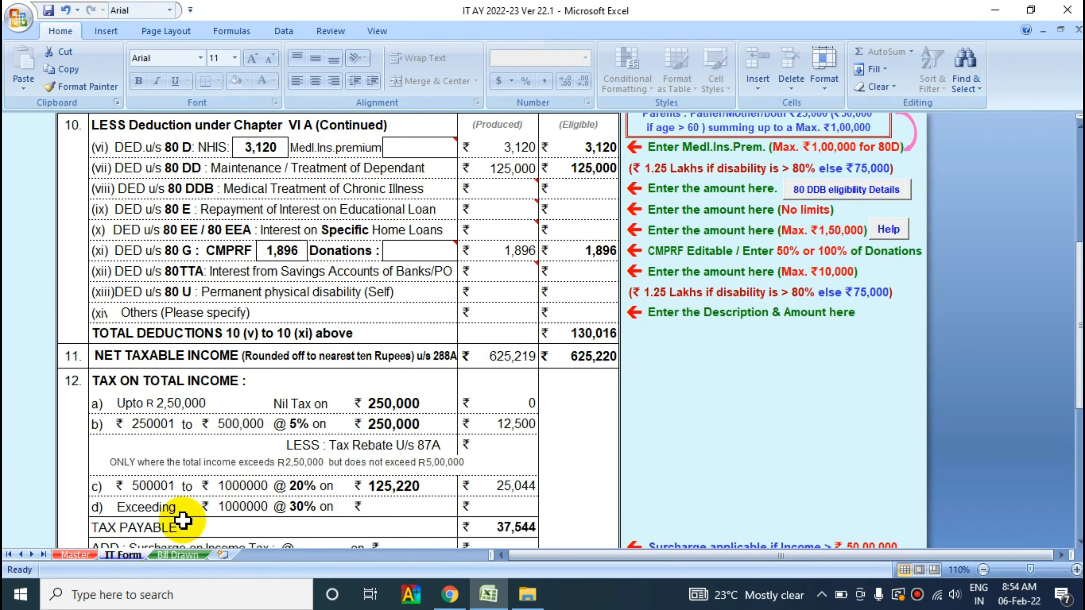
pyautogui.moveTo(1078, 385); pyautogui.dragTo(1080, 267)
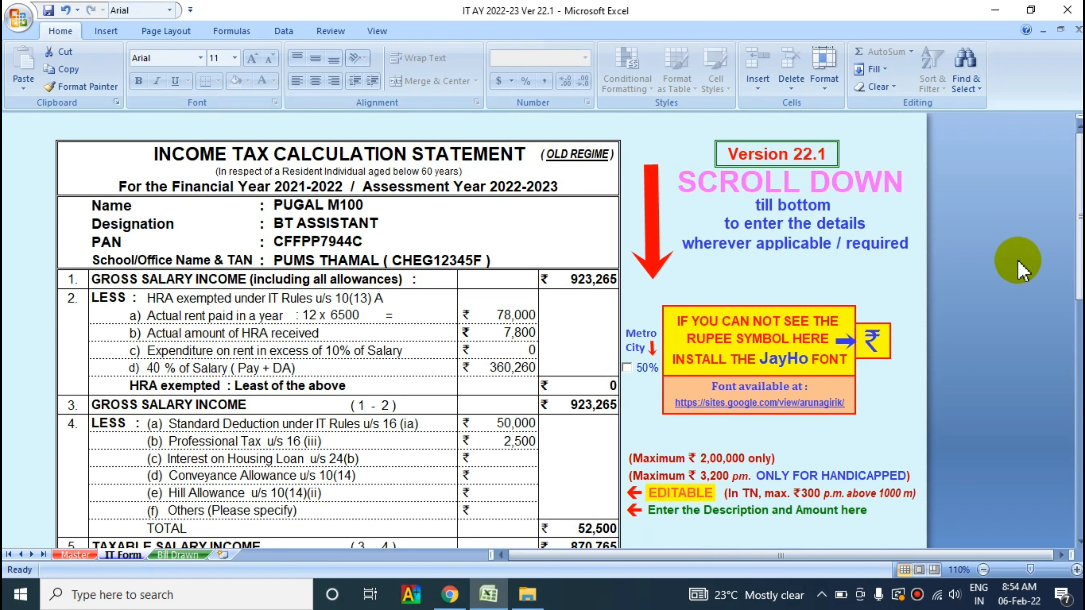
pyautogui.scroll(-4, 1076, 240)
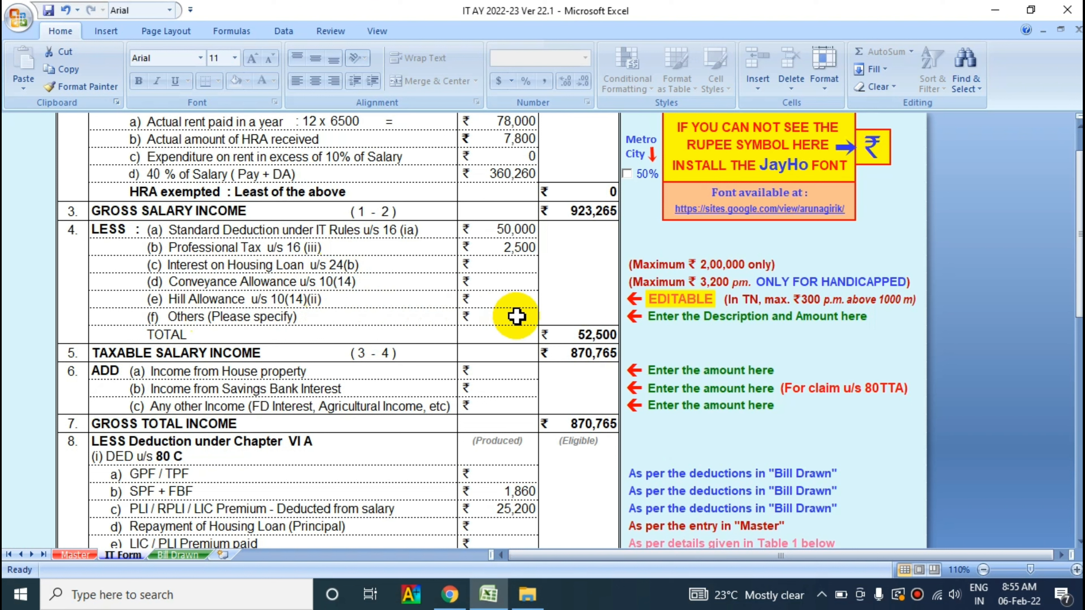
pyautogui.click(492, 299)
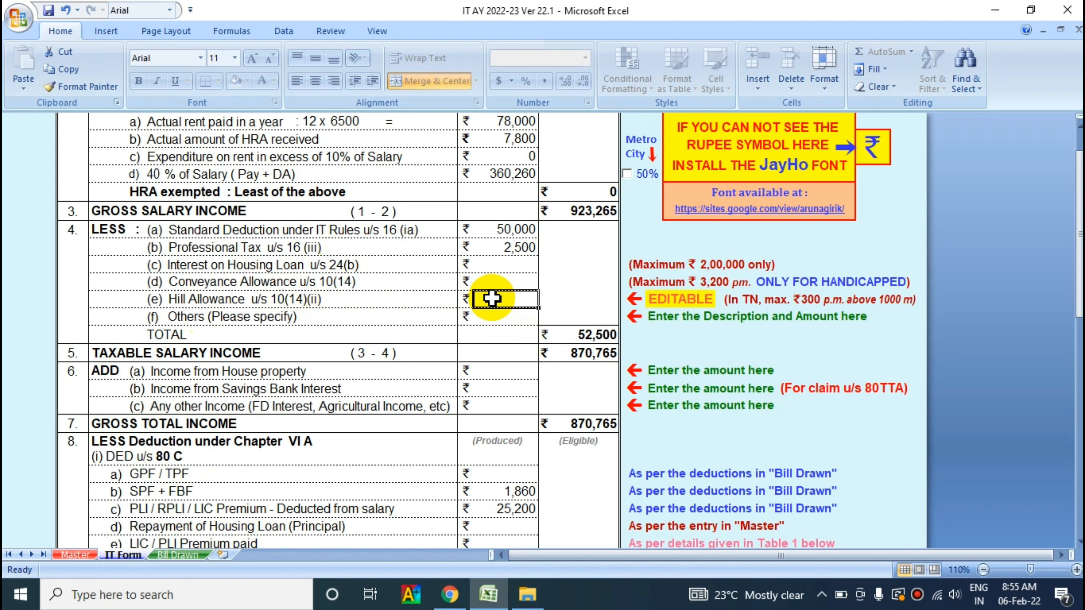
pyautogui.click(493, 318)
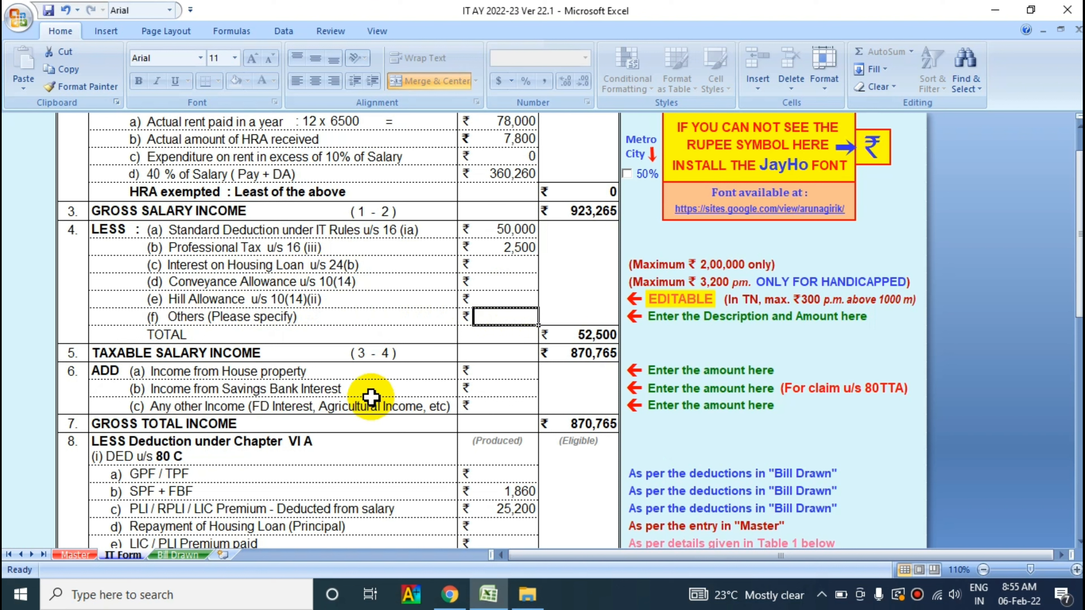